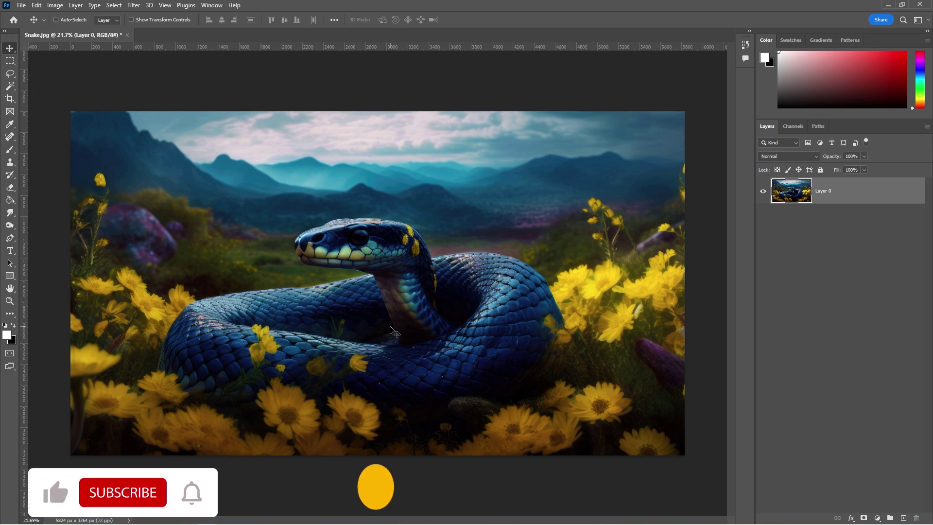
- Create a 200 × 200 px, 300 ppi document with a white background, zoomed to fill the window
key(ctrl+n)
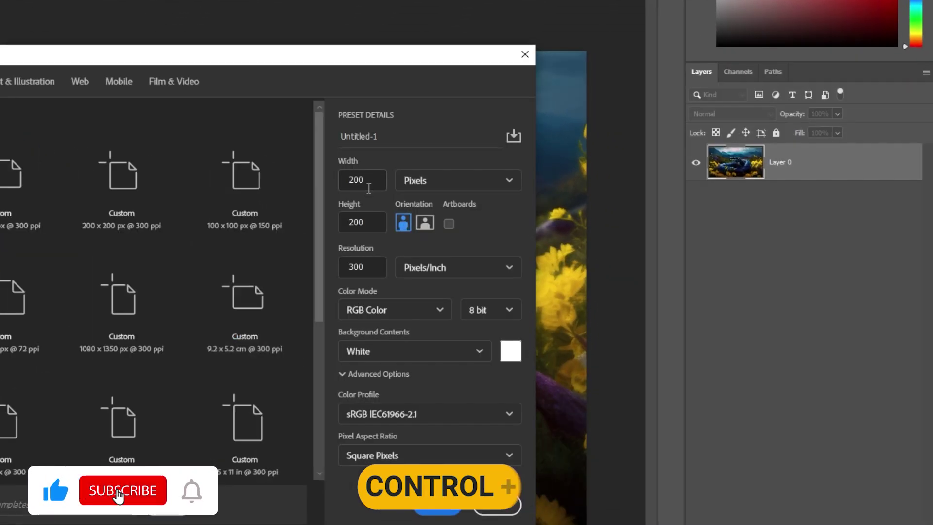
double_click(498, 226)
click(372, 266)
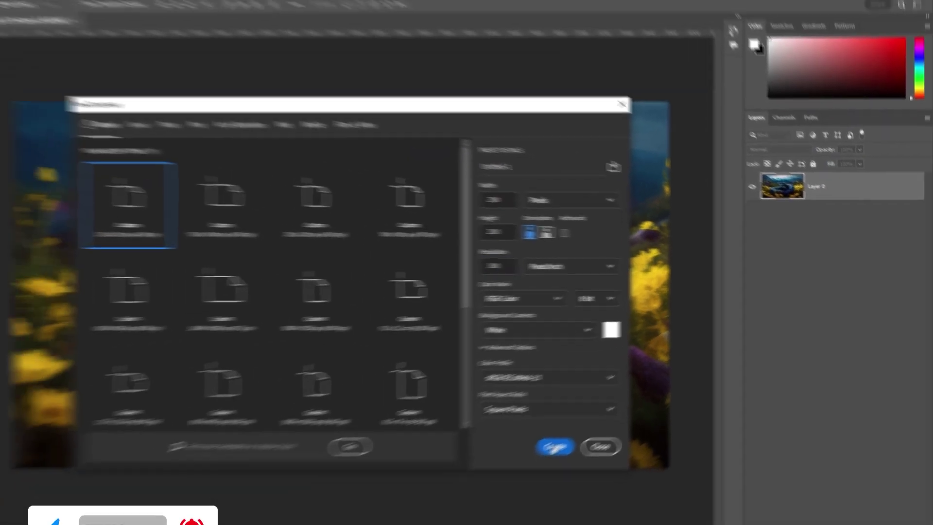
click(436, 504)
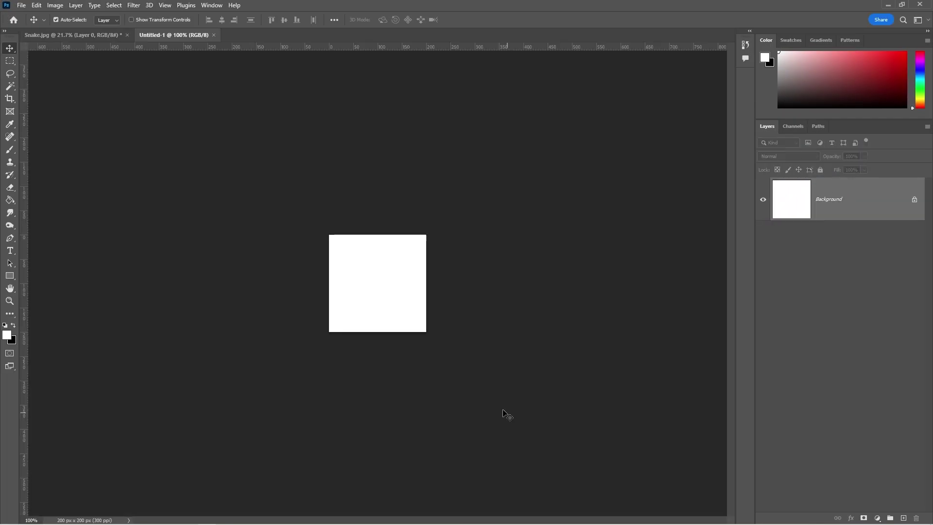
key(z)
drag(406, 291, 445, 317)
key(v)
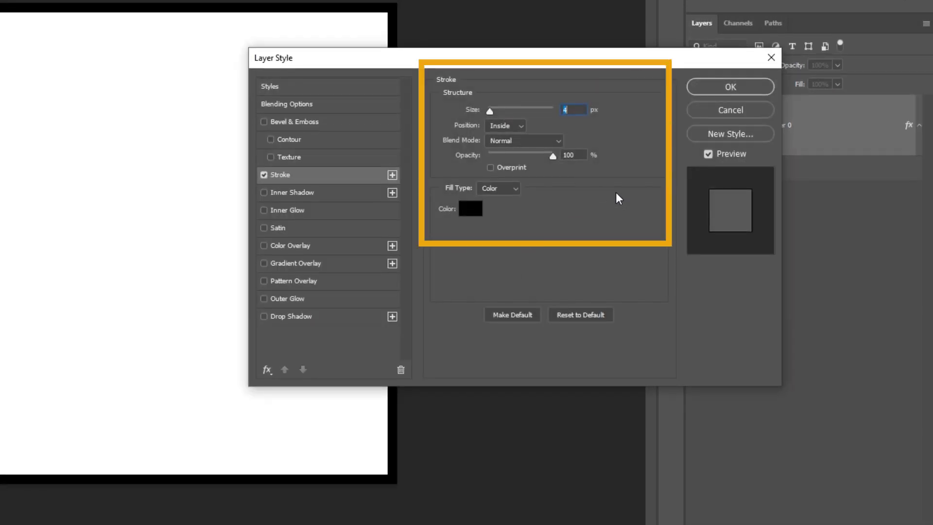
- Apply the black inside stroke, define the tile as pattern 'Squar', and close it unsaved
click(709, 87)
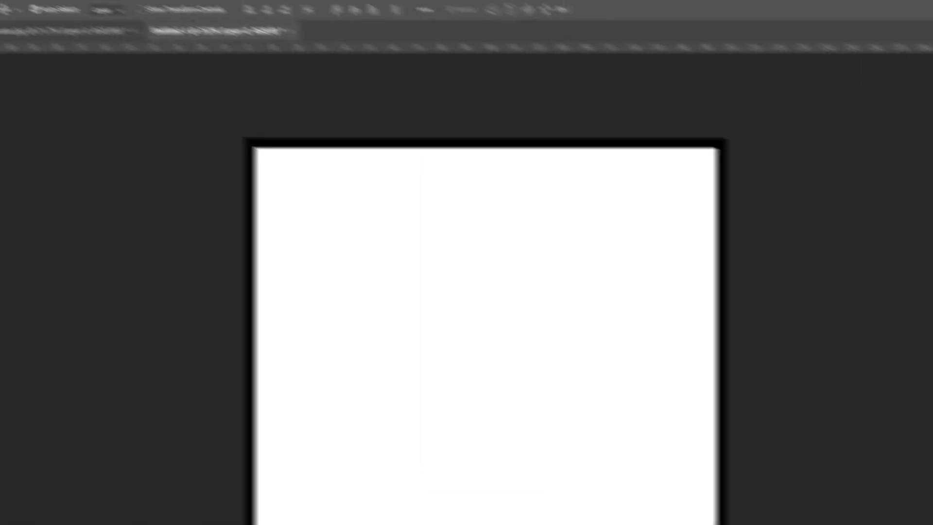
click(51, 7)
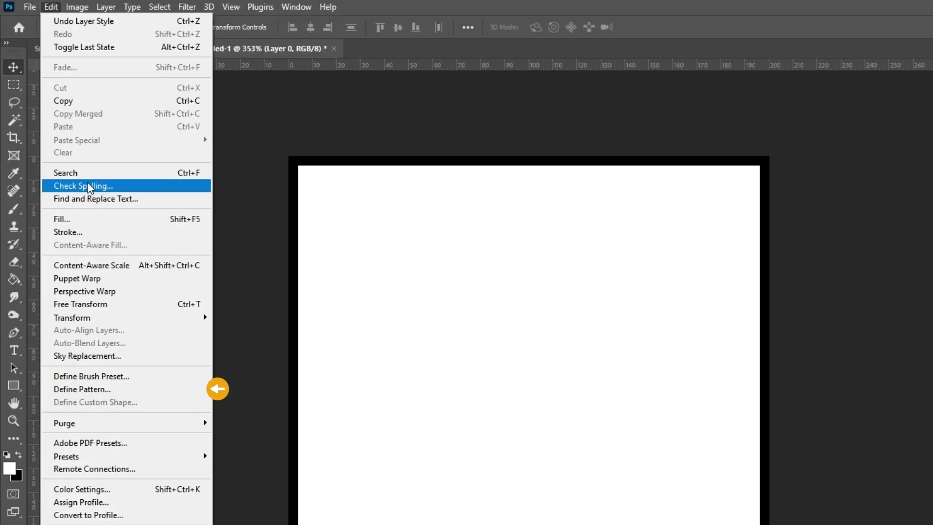
click(112, 388)
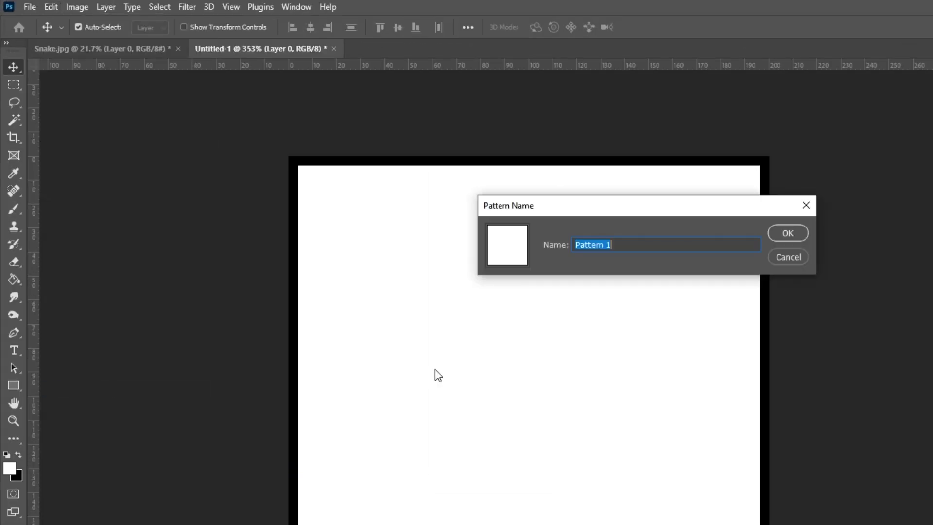
text(Square)
key(Return)
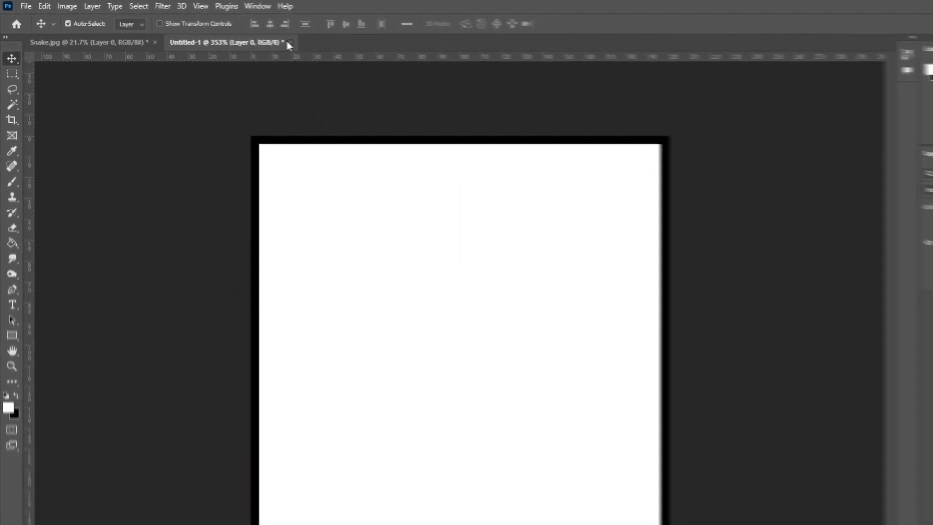
click(288, 43)
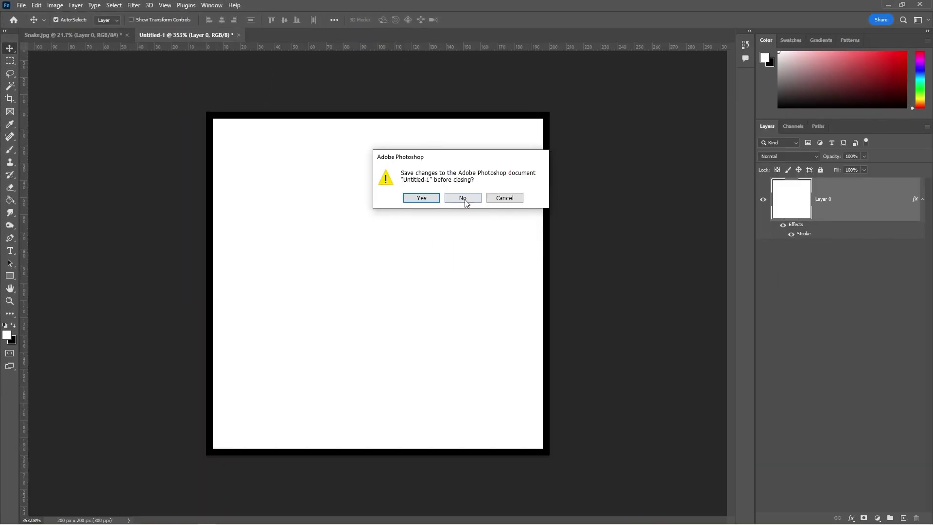
click(463, 198)
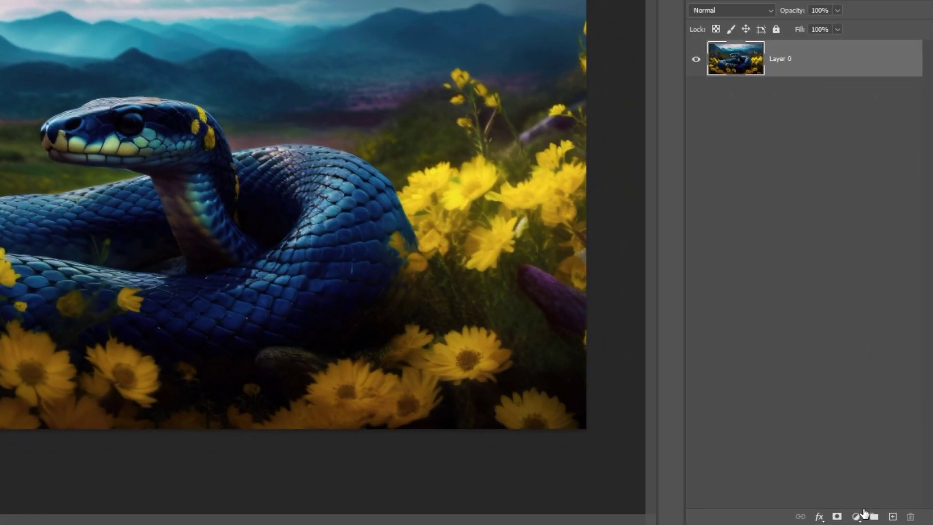
- Add a white Solid Color fill layer and move it below Layer 0
click(857, 514)
click(852, 273)
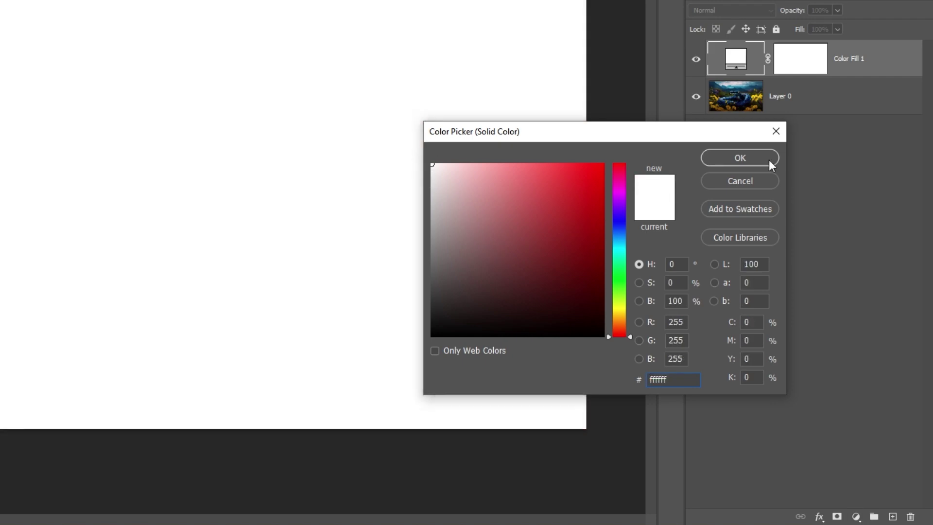
click(769, 160)
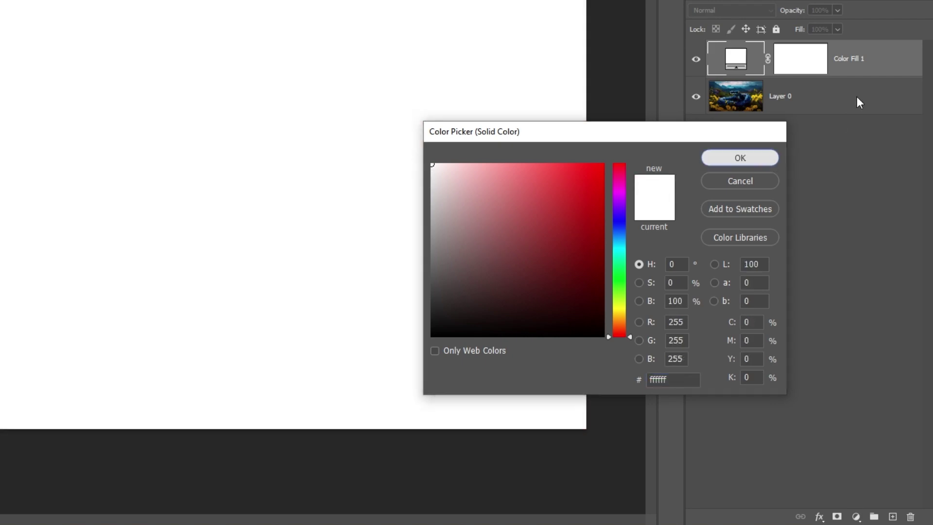
drag(875, 67, 874, 123)
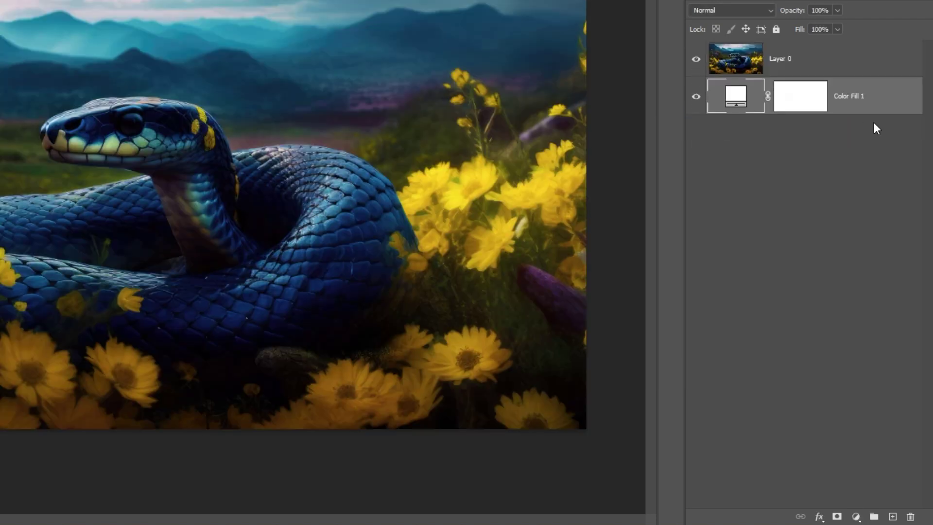
- Create a new Layer 1 above the snake photo and fill it white with the Paint Bucket
click(821, 64)
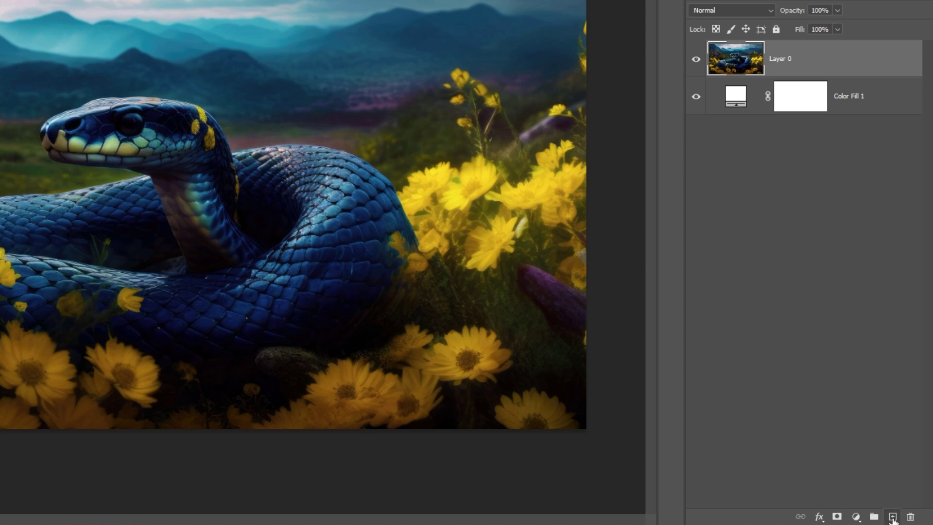
click(893, 516)
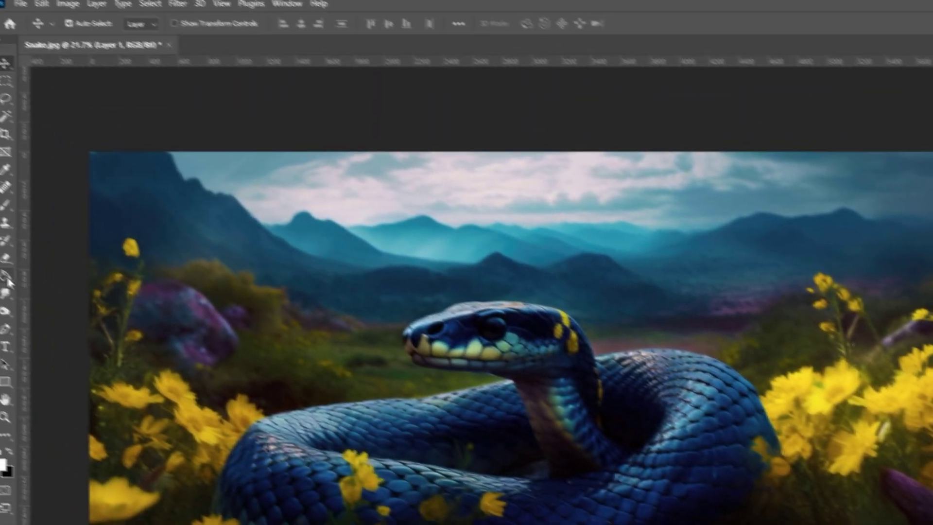
click(7, 278)
right_click(8, 277)
click(67, 291)
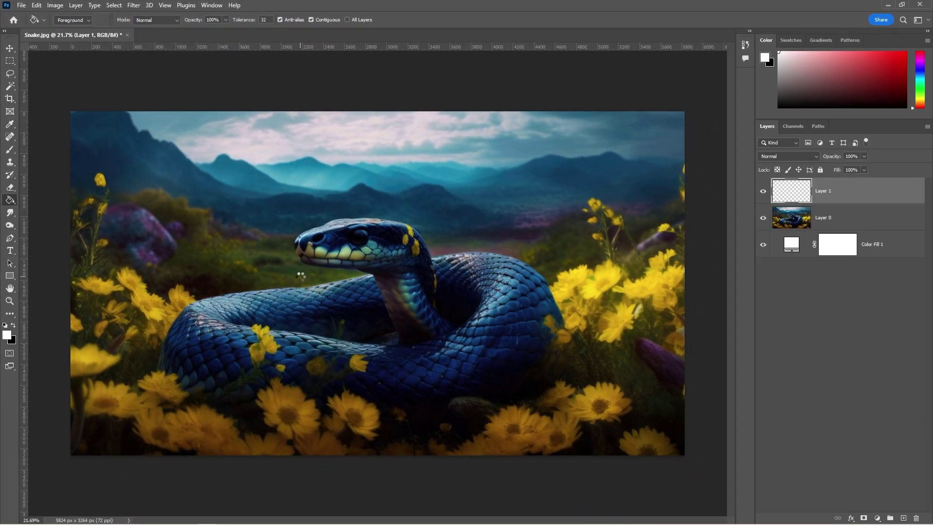
click(325, 300)
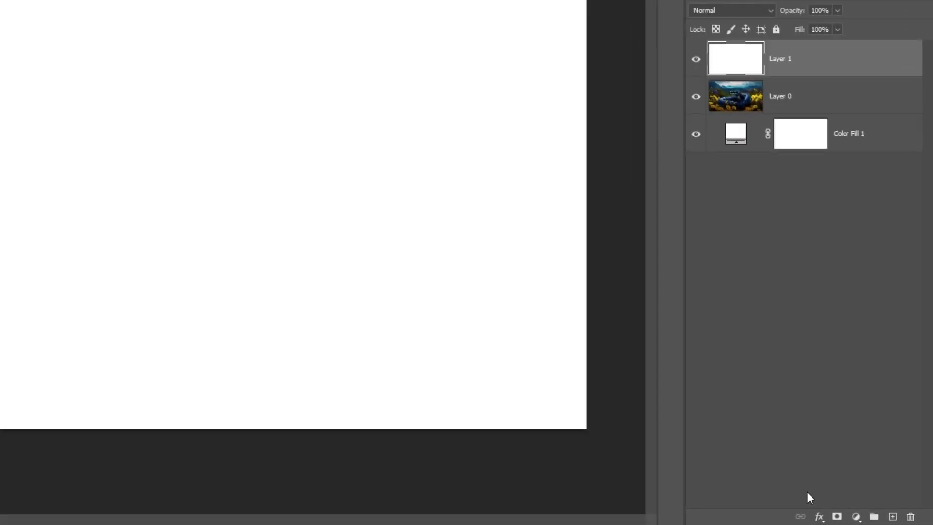
- Give Layer 1 a Pattern Overlay using the 'Squar' square pattern at 207% scale
click(819, 518)
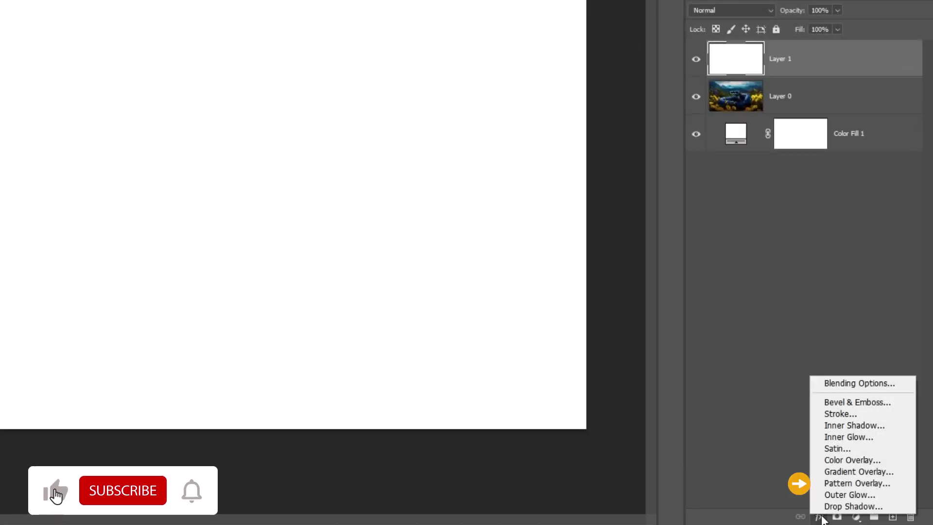
click(839, 485)
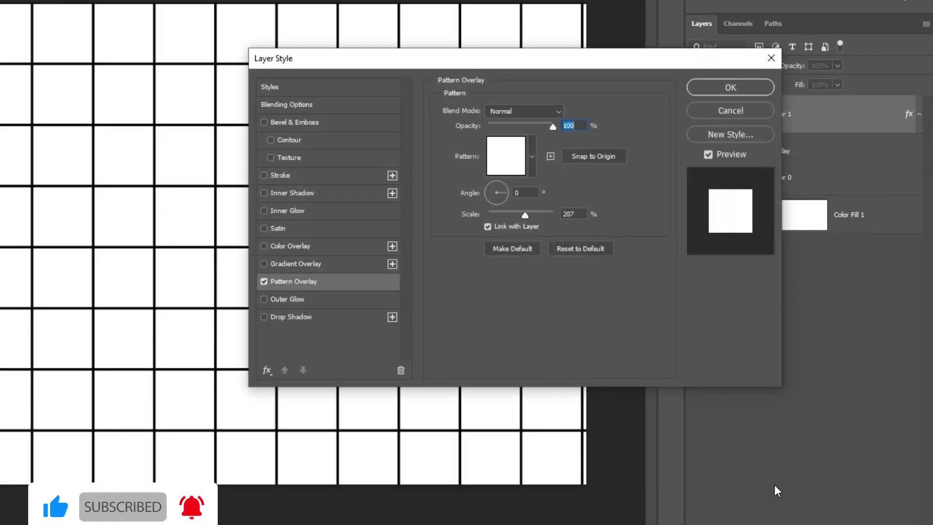
click(532, 156)
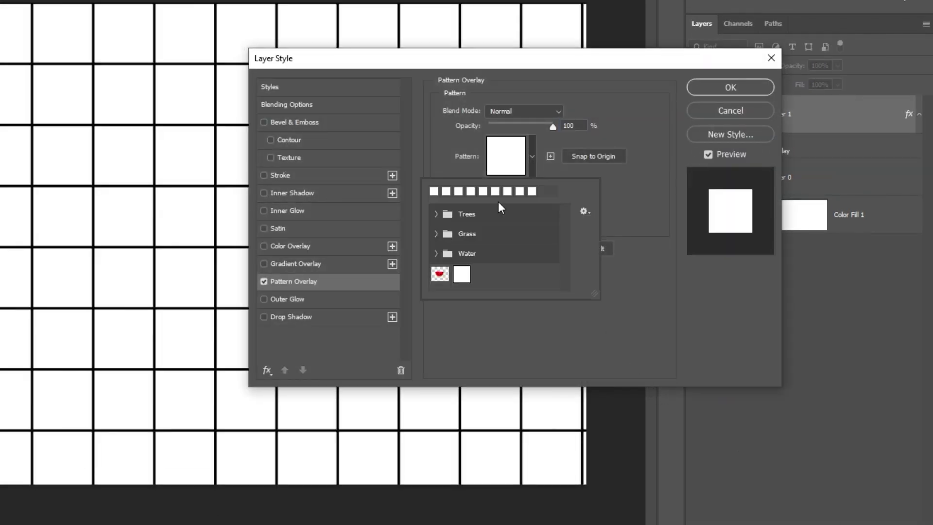
double_click(463, 274)
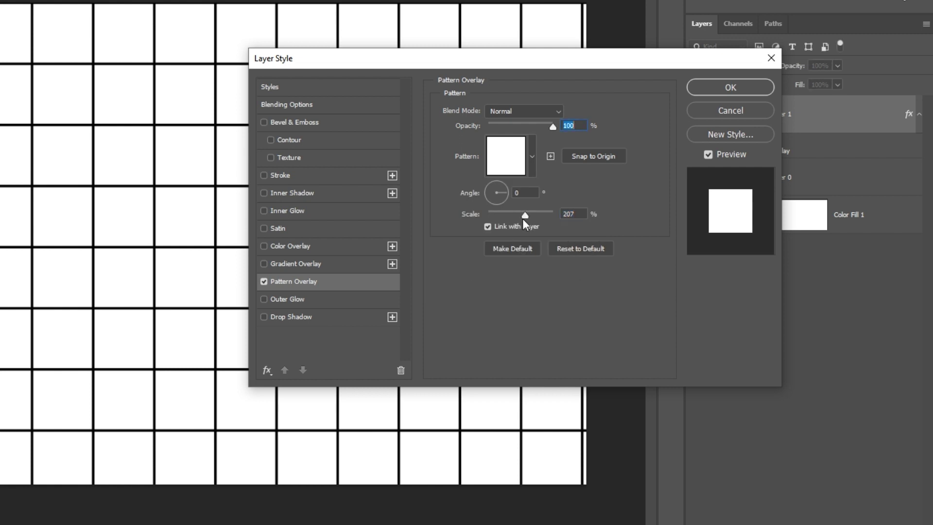
drag(525, 217, 535, 215)
key(ctrl+z)
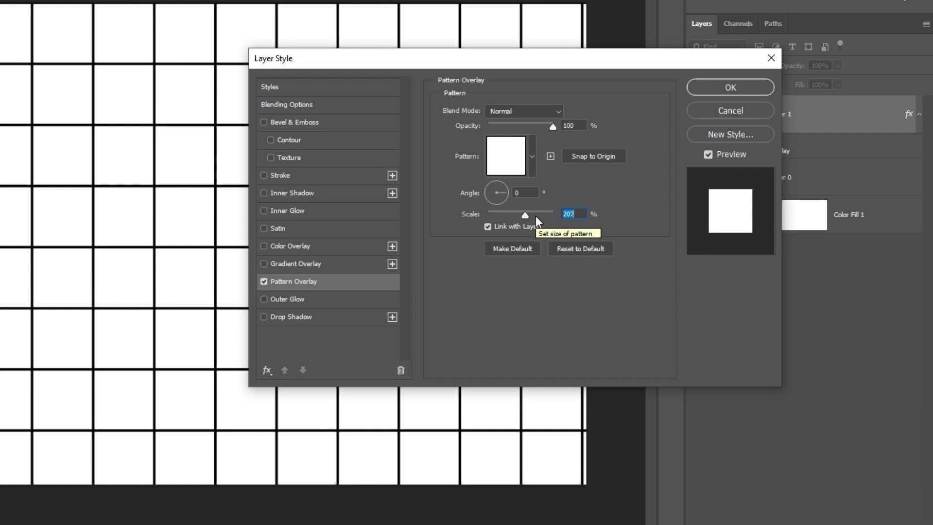
click(710, 89)
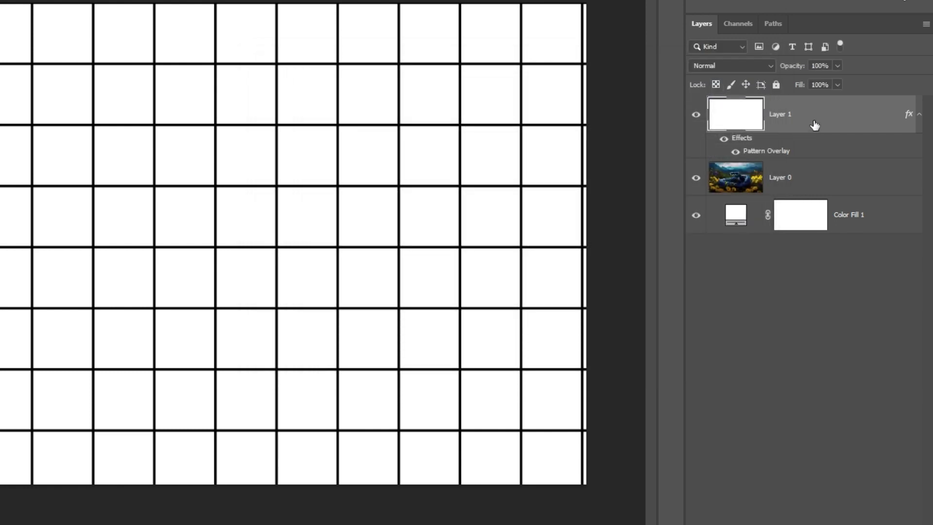
- Rasterize Layer 1's pattern style and stretch the grid to 100.79% width
right_click(817, 122)
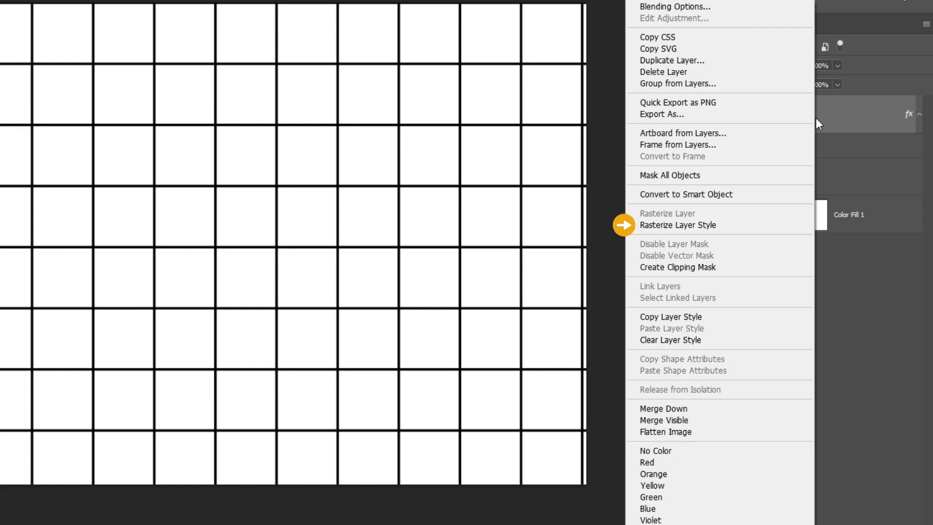
click(727, 225)
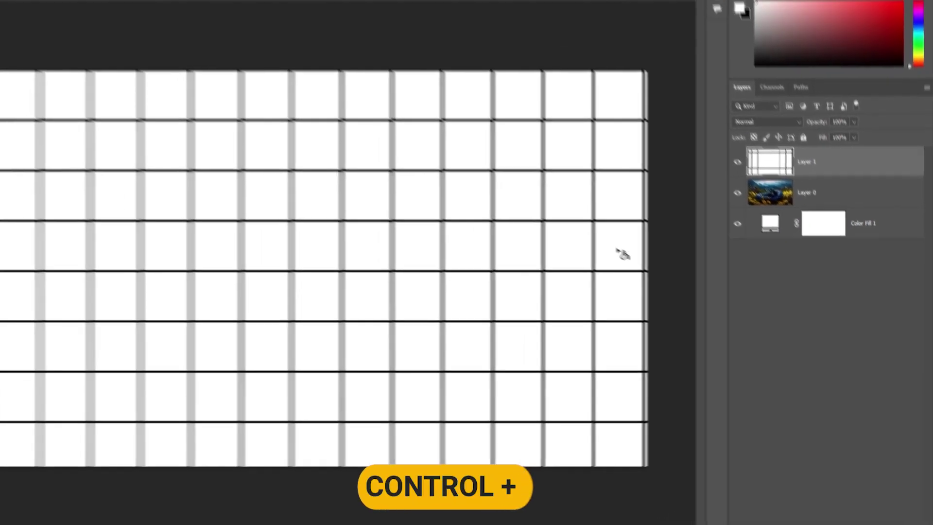
key(ctrl+t)
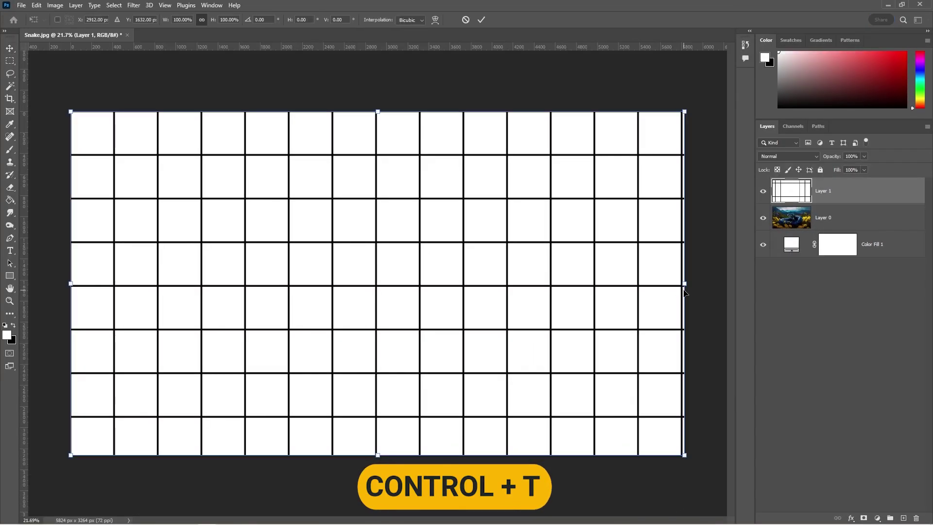
drag(684, 283, 690, 282)
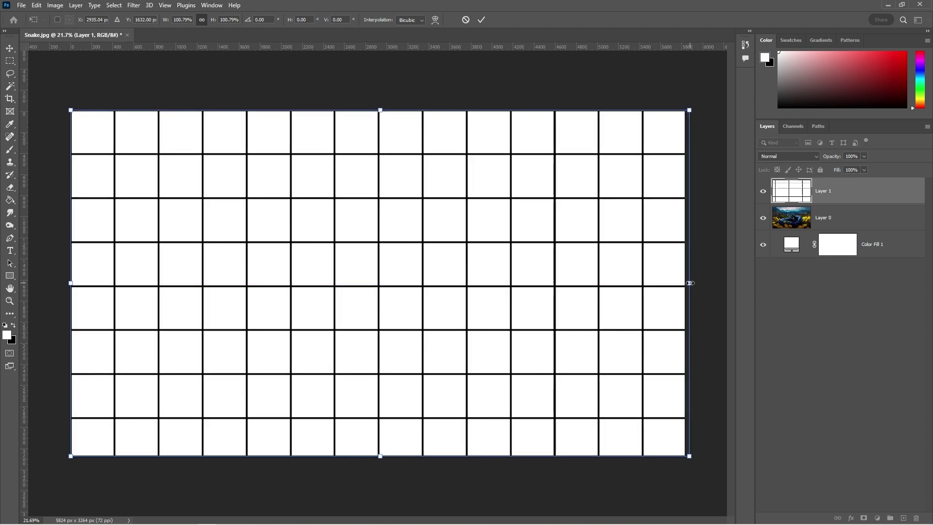
click(482, 21)
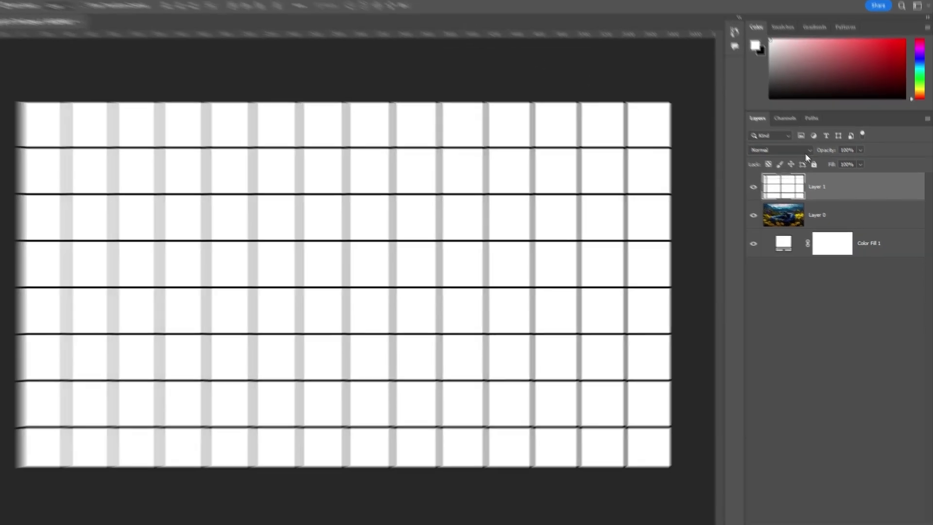
- Set Layer 1 to Screen blend mode and invert it into white grid lines
click(799, 156)
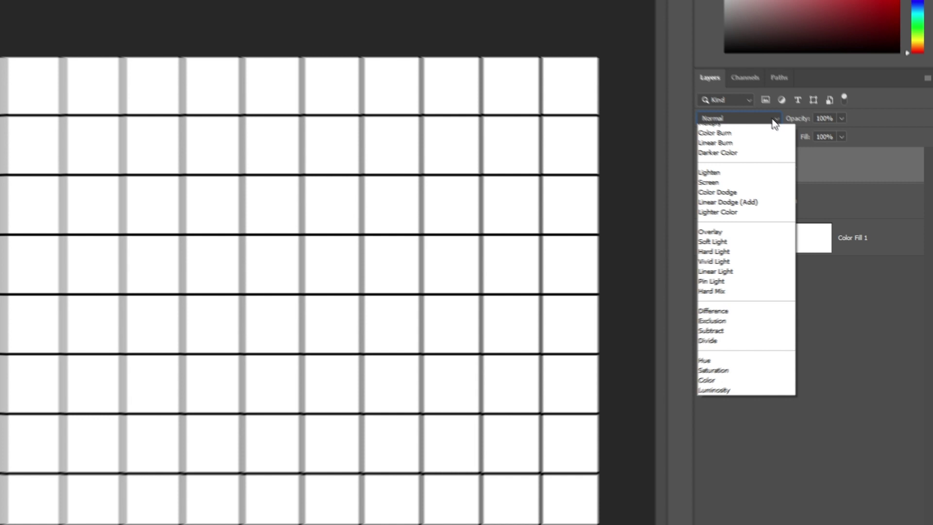
click(716, 225)
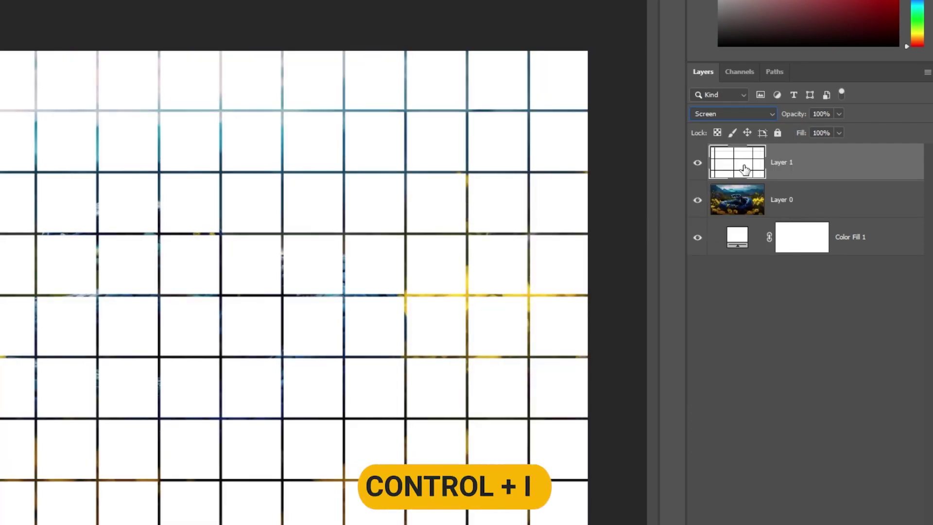
key(ctrl+i)
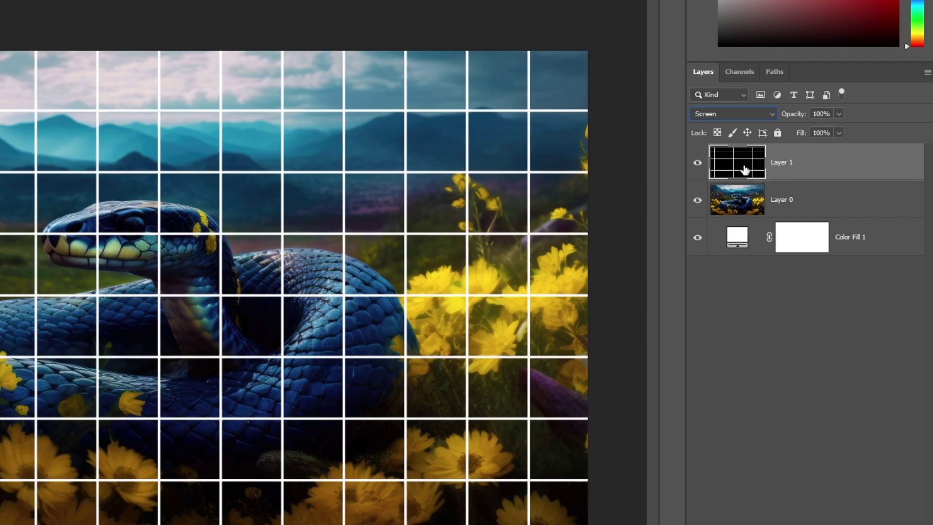
- Duplicate Layer 0, hide the copy, and add a layer mask to Layer 0
click(754, 213)
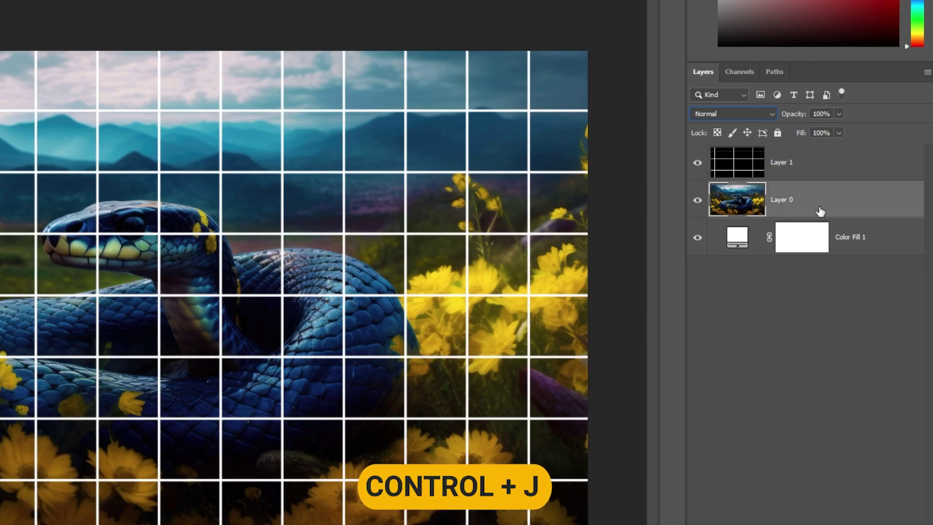
key(ctrl+j)
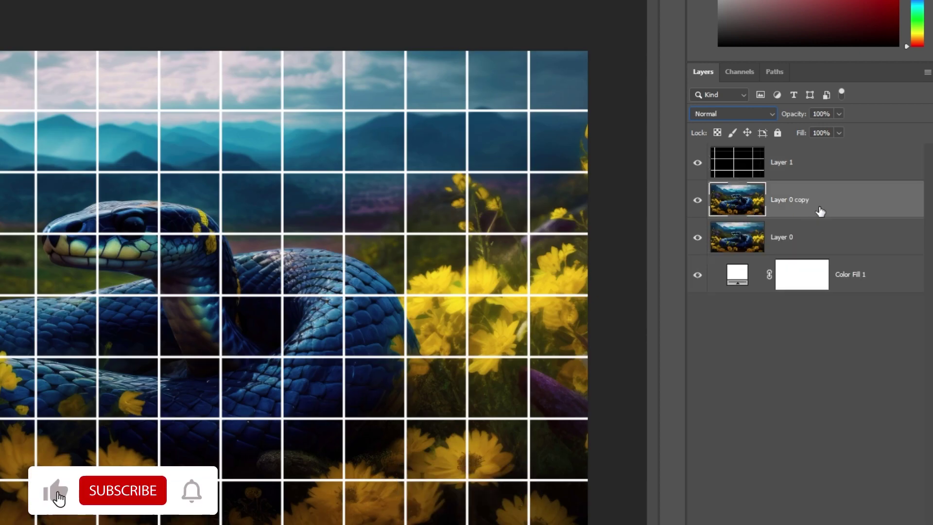
click(698, 201)
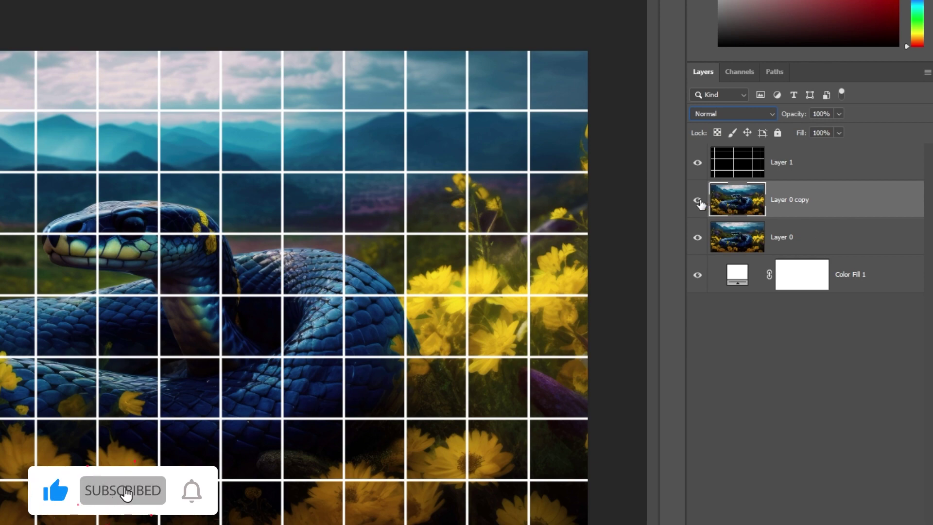
click(817, 245)
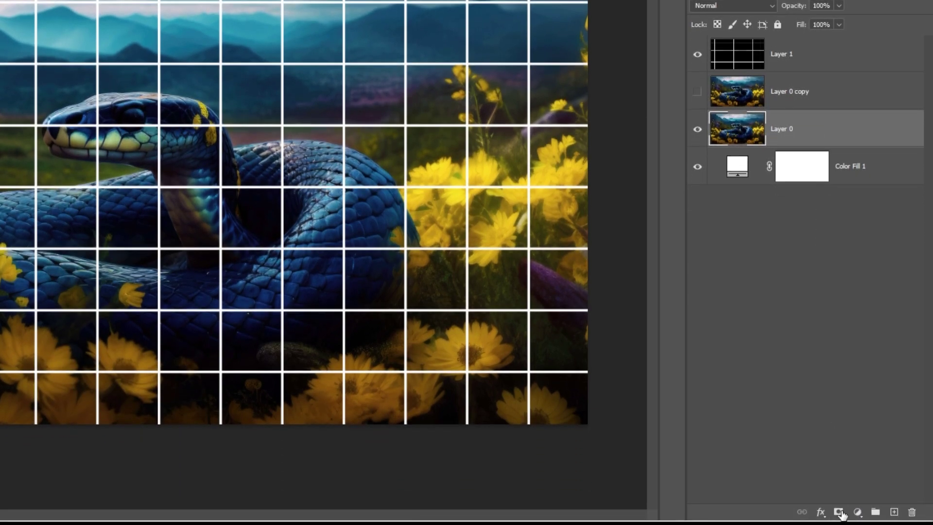
click(839, 512)
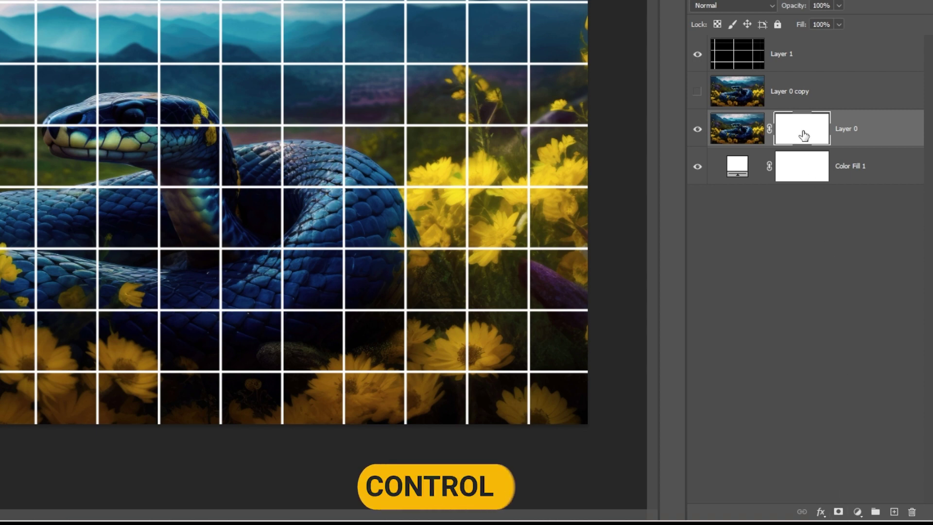
- Invert Layer 0's mask to black and show Layer 0 copy at 15% opacity
key(ctrl+i)
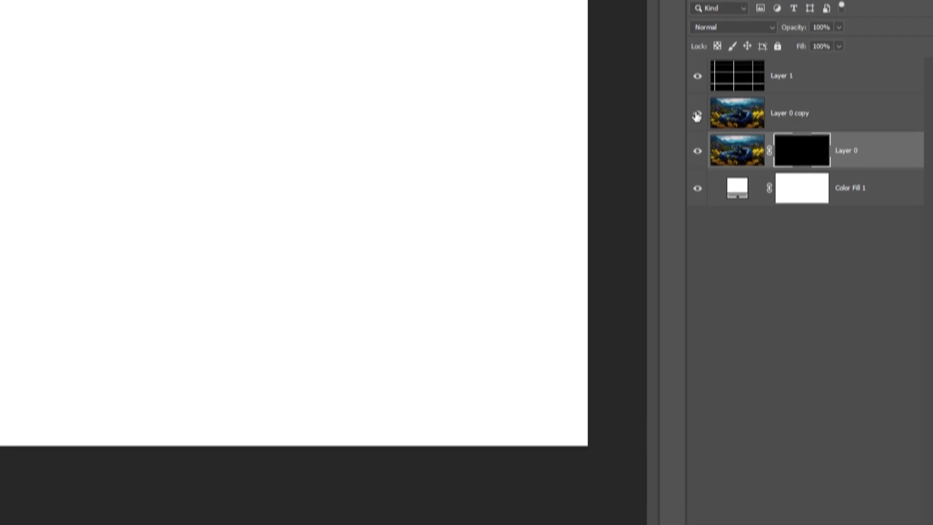
click(697, 92)
click(749, 93)
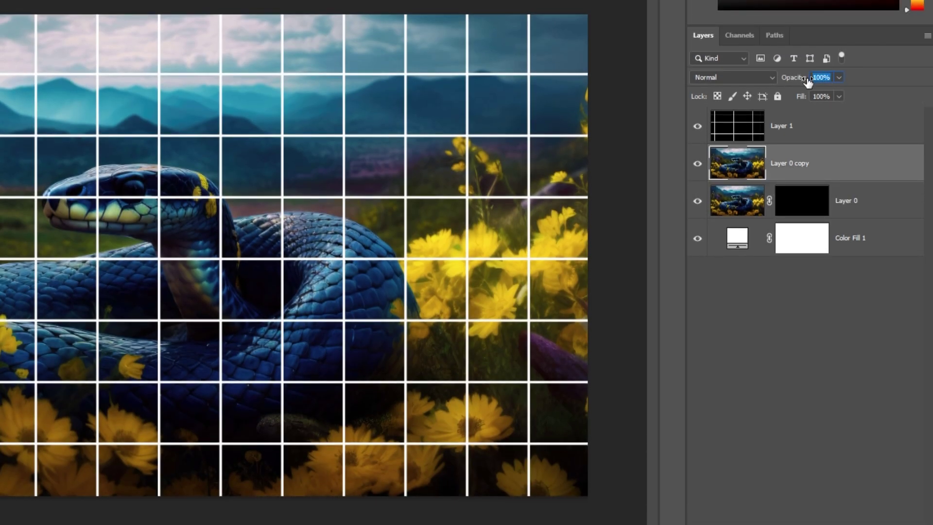
text(15)
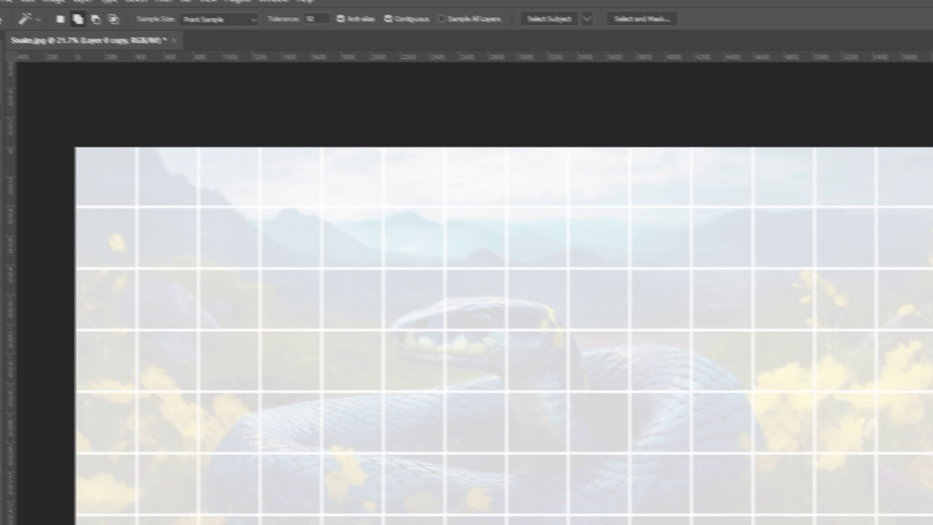
- With the Magic Wand set to Add to selection, select the fourth- and fifth-row grid tiles
click(46, 138)
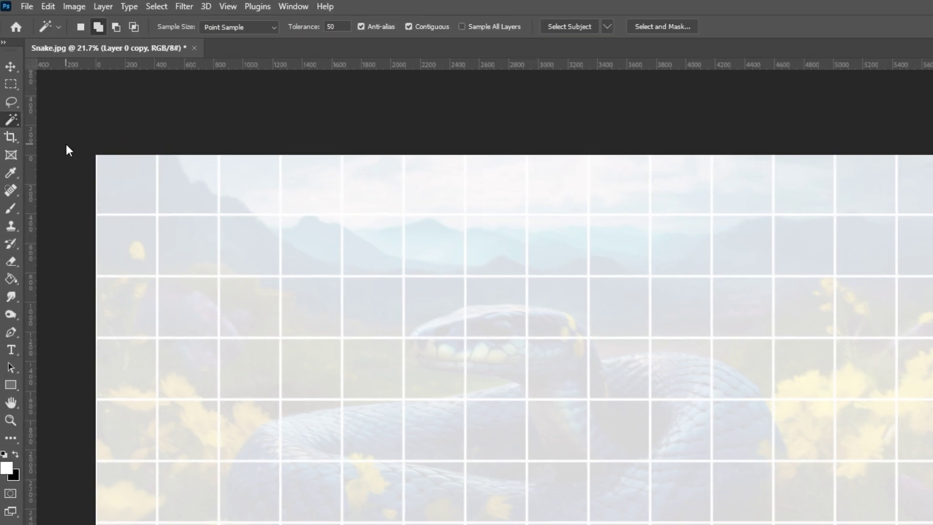
click(96, 27)
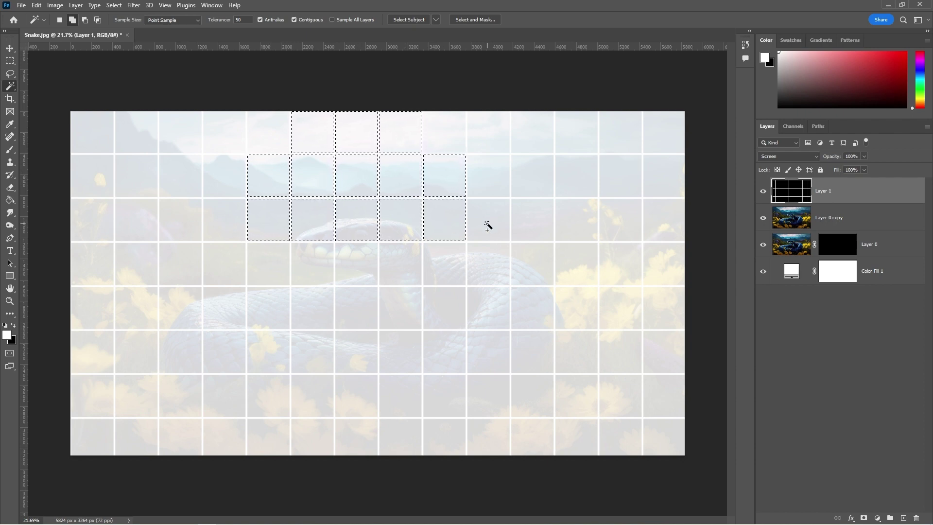
click(346, 274)
click(311, 268)
click(267, 270)
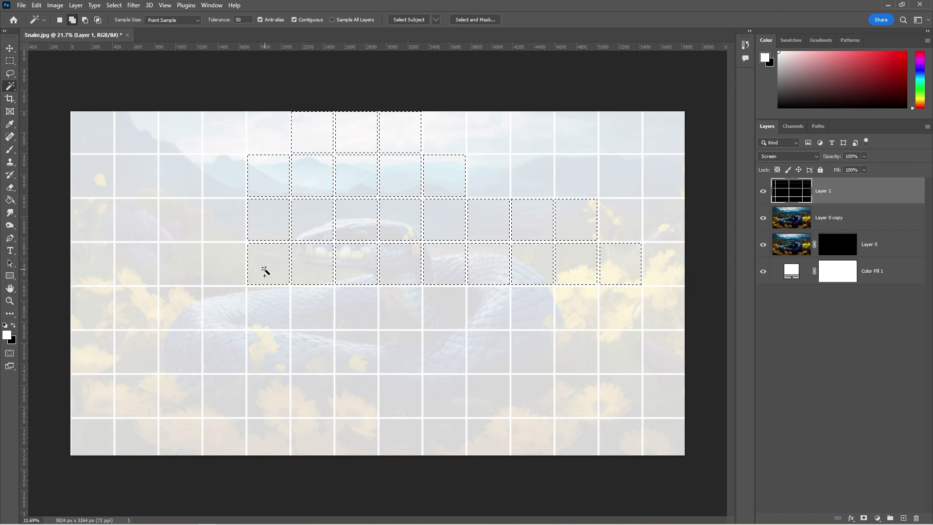
click(267, 308)
click(223, 311)
click(401, 311)
click(486, 311)
click(588, 318)
- Add the sixth-row grid tiles across the snake's body to the selection
click(578, 351)
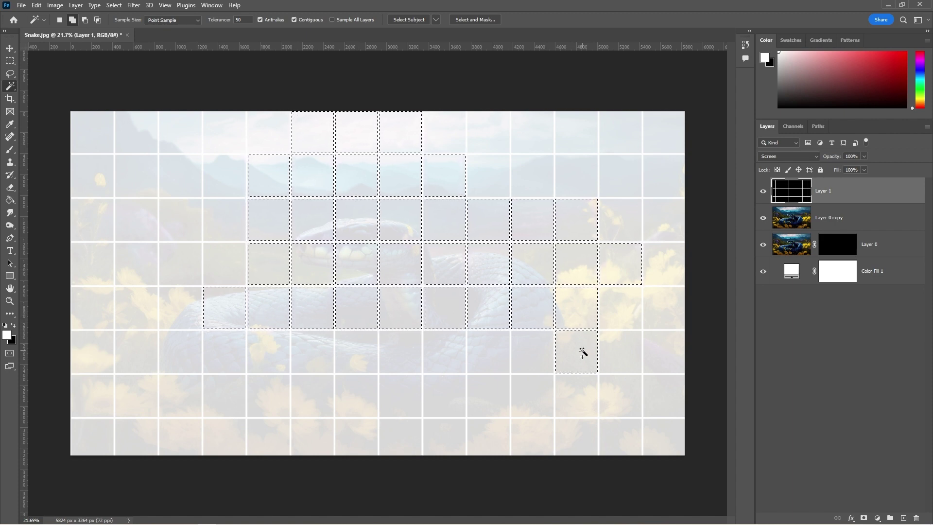
click(532, 353)
click(488, 354)
click(445, 354)
click(354, 356)
click(267, 354)
click(180, 352)
click(181, 313)
- Add the seventh- and eighth-row tiles beneath the coil to the selection
click(270, 396)
click(313, 402)
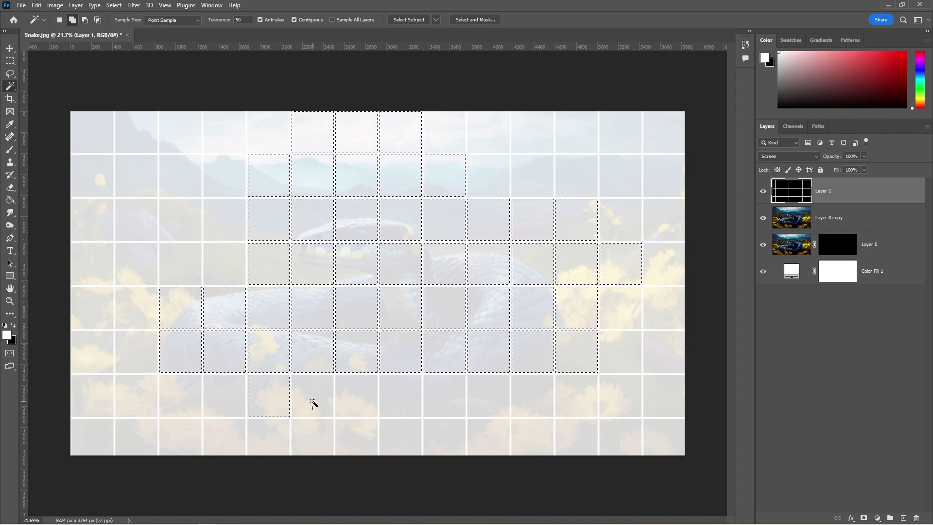
click(314, 438)
click(358, 398)
click(401, 399)
click(401, 437)
click(444, 437)
click(450, 398)
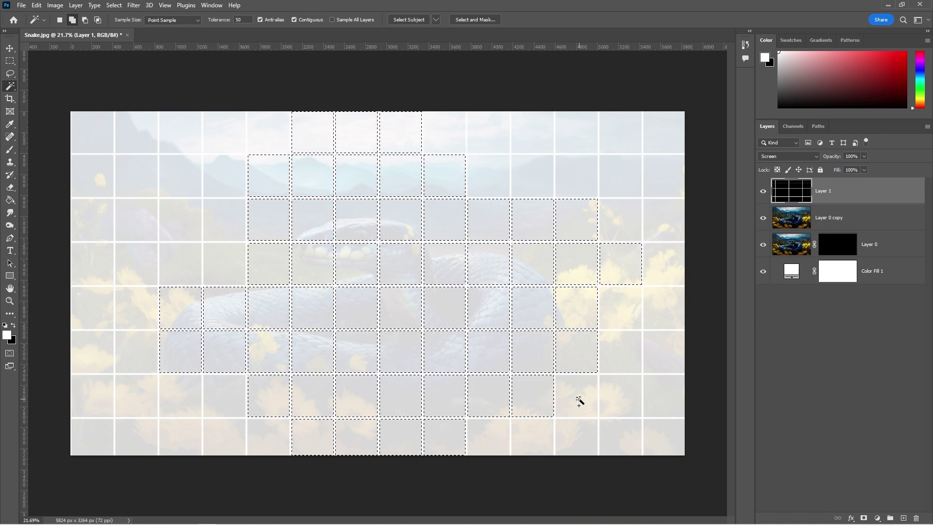
- Paint white on Layer 0's mask with a brush to reveal the snake inside the selected tiles
key(b)
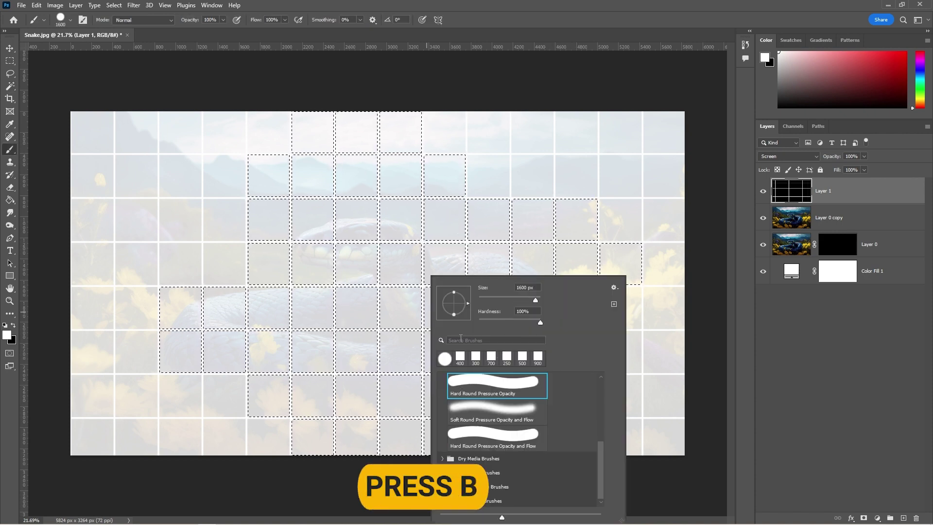
click(445, 261)
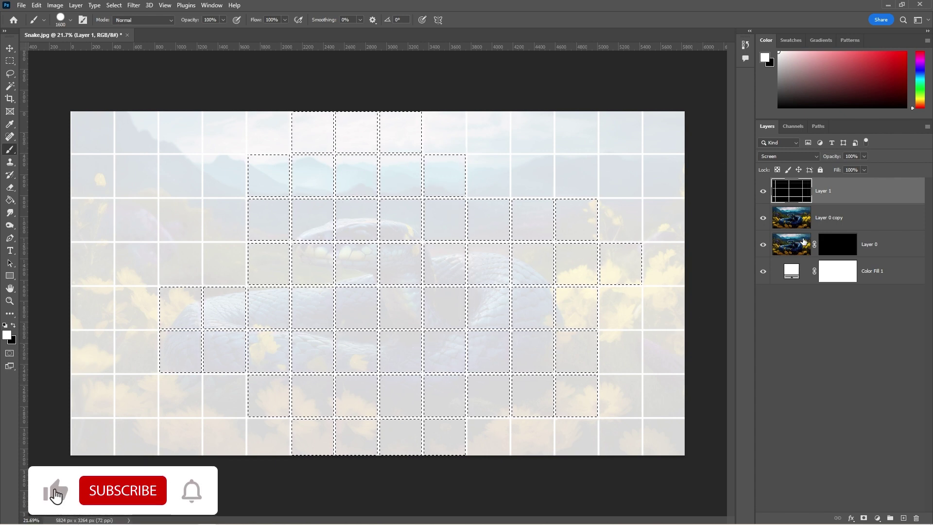
click(837, 244)
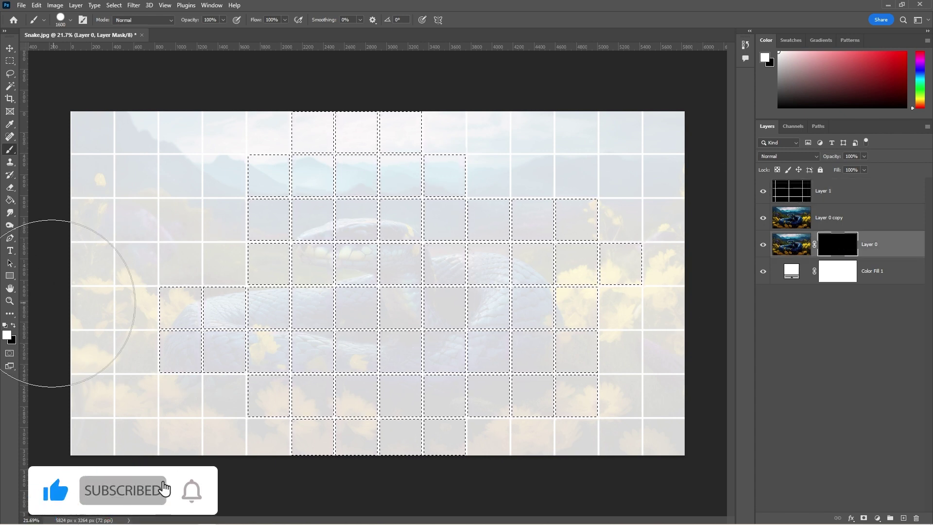
click(14, 326)
click(13, 328)
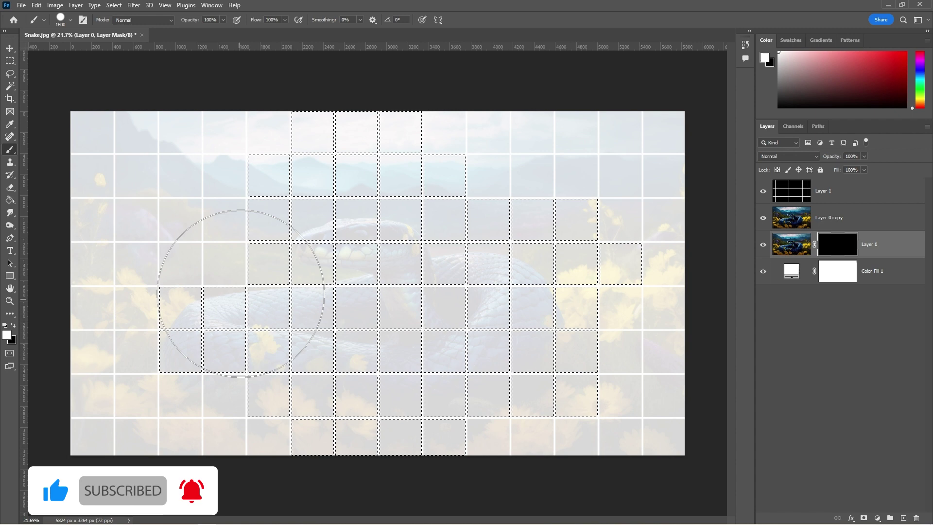
drag(213, 306, 334, 196)
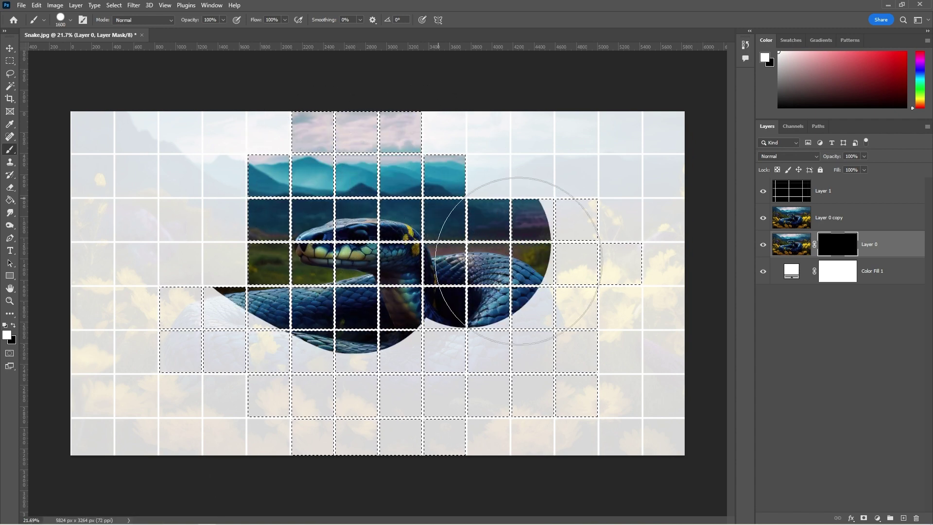
mouse_move(581, 305)
mouse_down()
mouse_move(555, 395)
mouse_move(377, 385)
mouse_up()
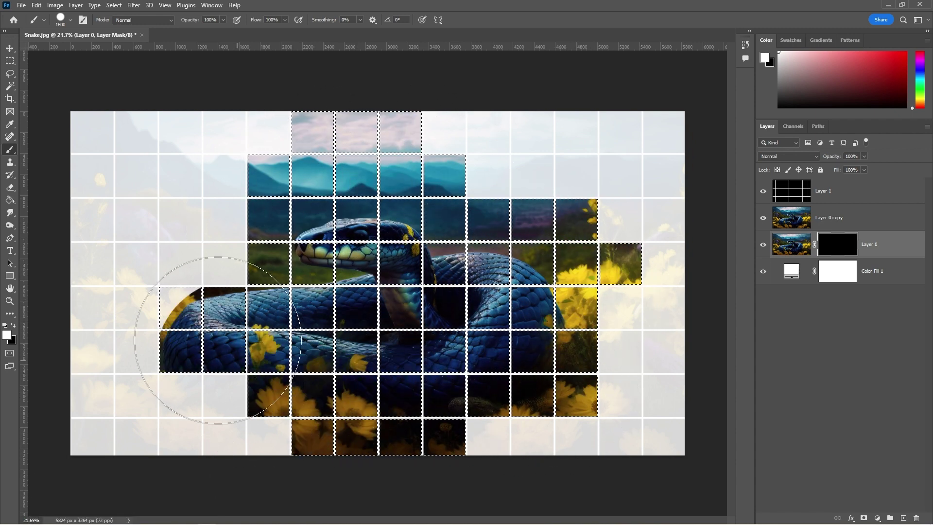
drag(218, 340, 208, 395)
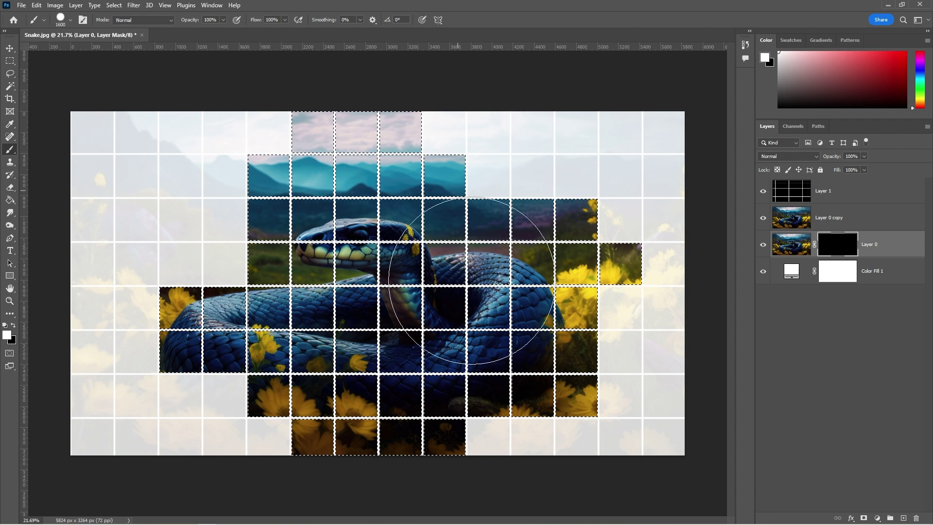
- Clear the selection and select the faded Layer 0 copy with the Move tool
key(ctrl+d)
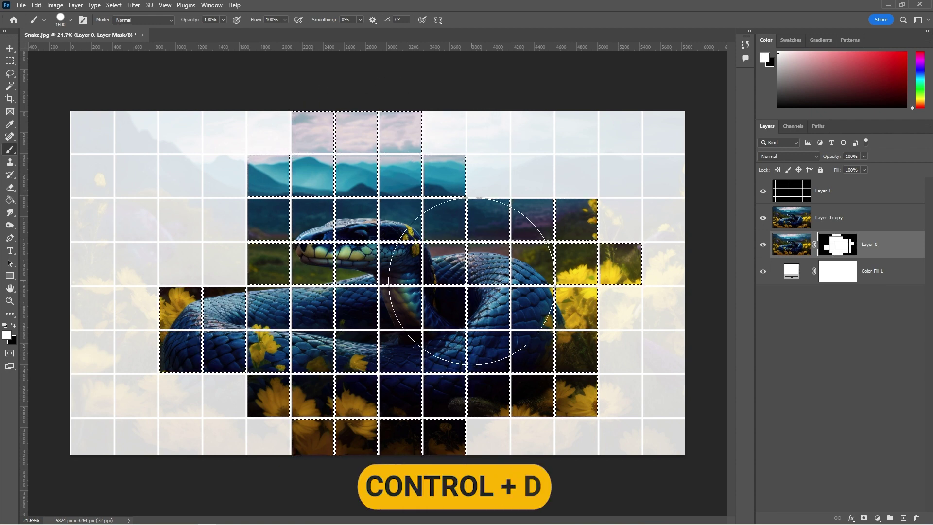
key(v)
click(611, 315)
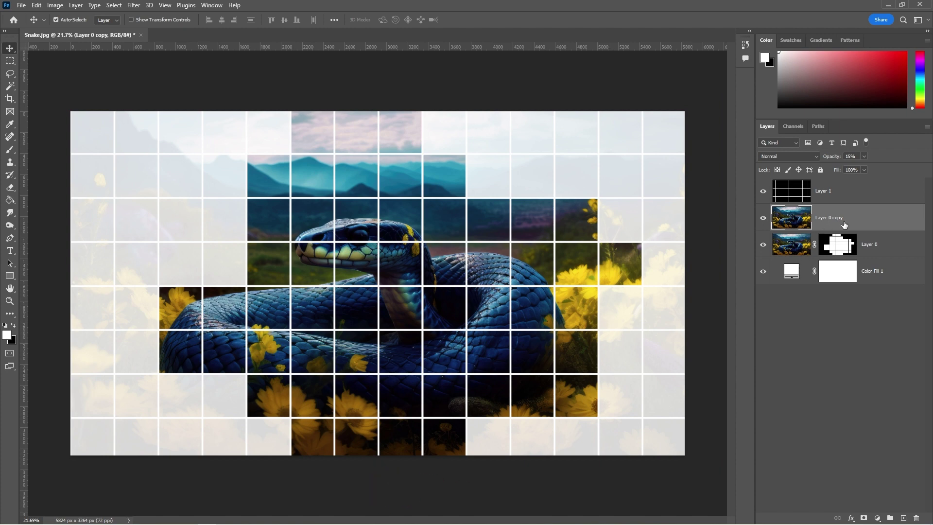
- Delete the faded Layer 0 copy and duplicate the masked Layer 0
drag(844, 224, 916, 518)
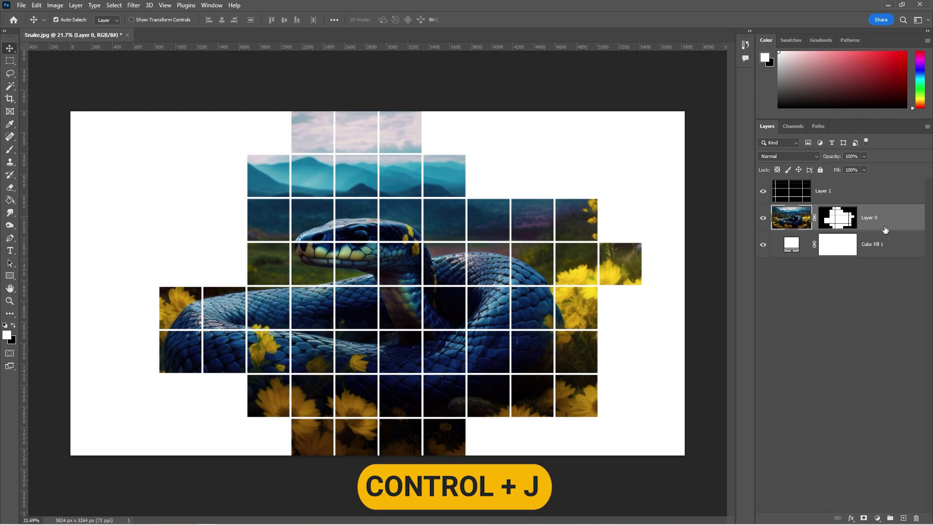
key(ctrl)
key(ctrl+j)
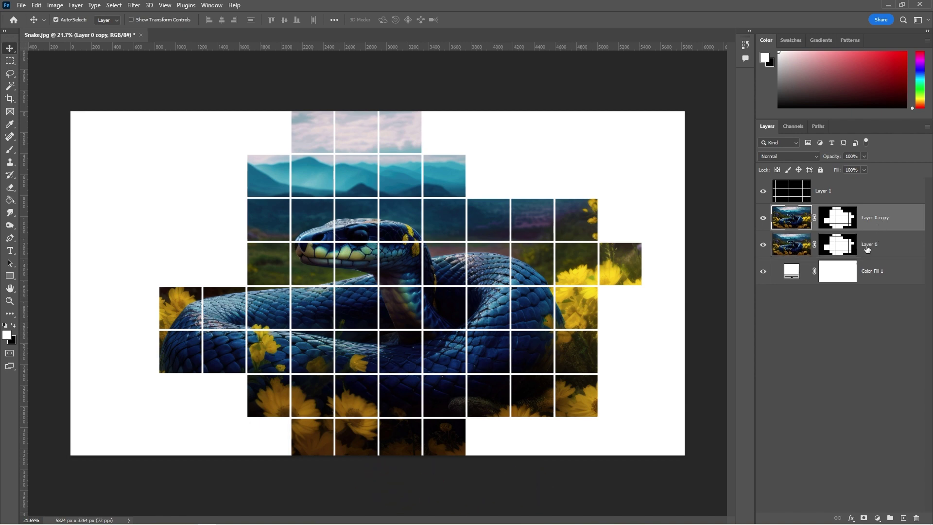
- Set the original Layer 0's opacity to 50%
click(811, 251)
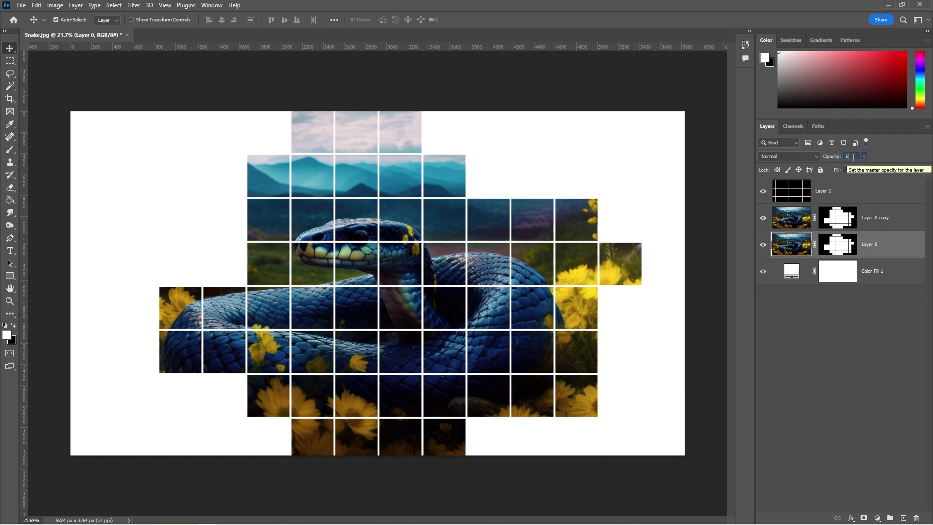
text(50)
key(Tab)
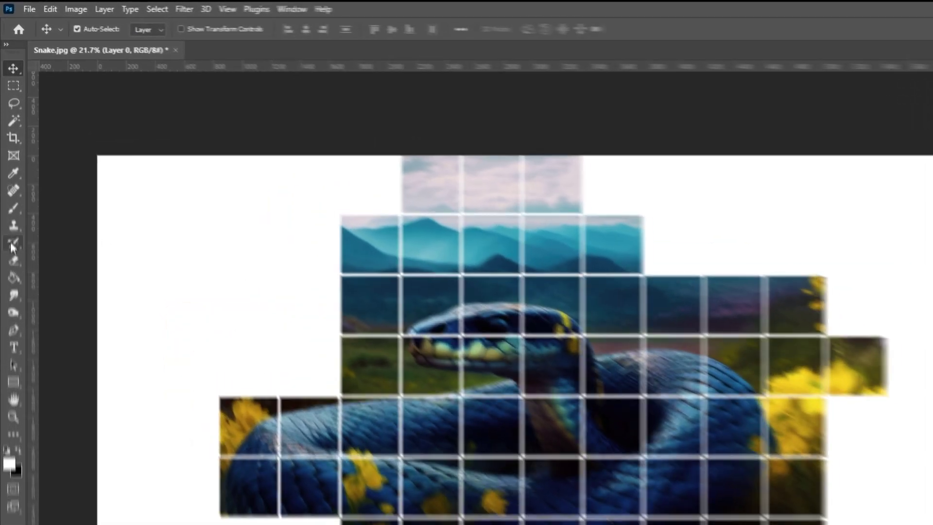
- Using the Magic Wand on Layer 1, select the right-side flower tile and far-right tile
click(19, 124)
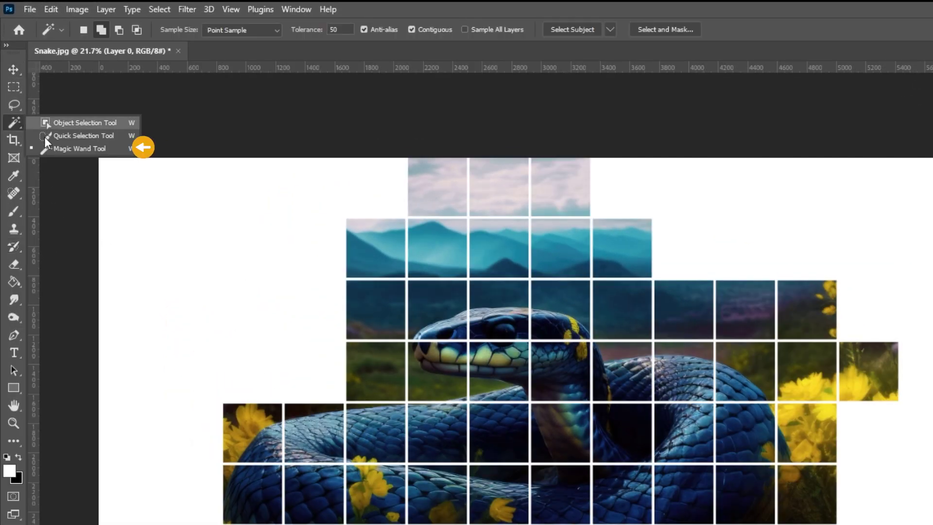
click(57, 147)
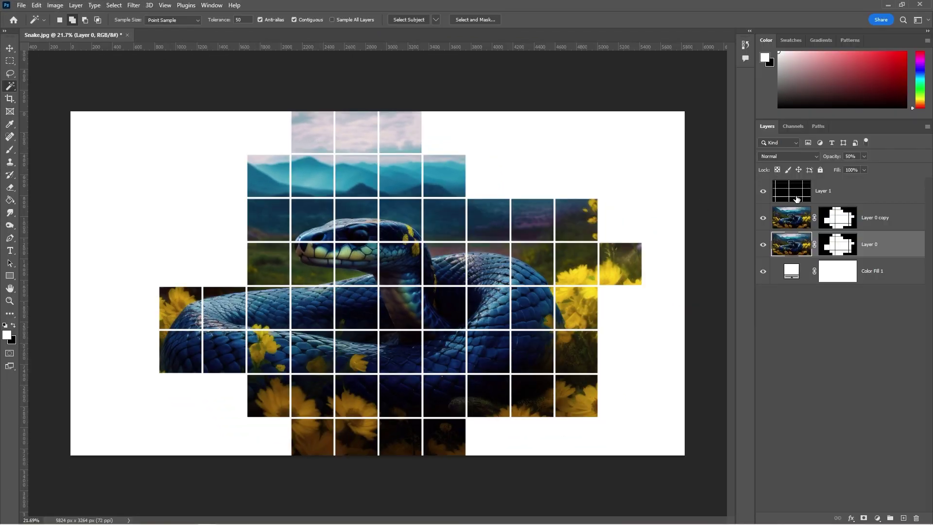
click(796, 198)
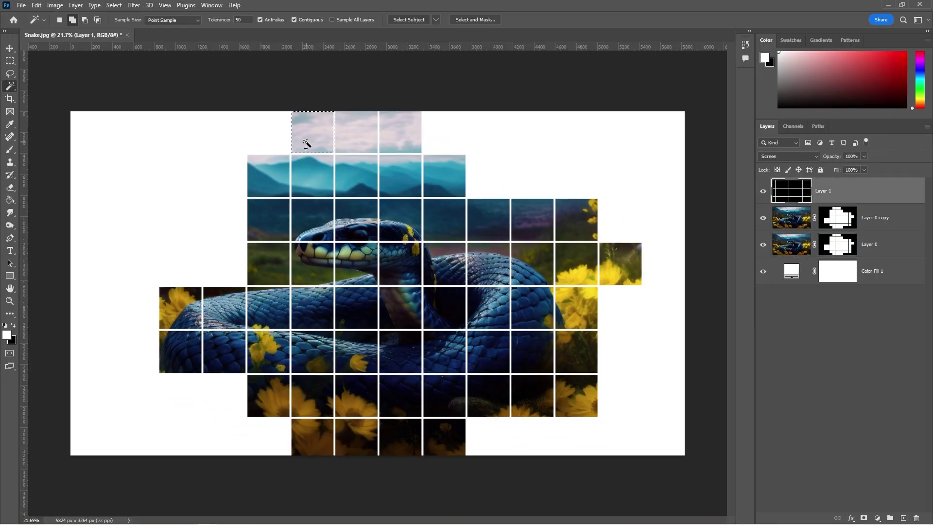
click(576, 220)
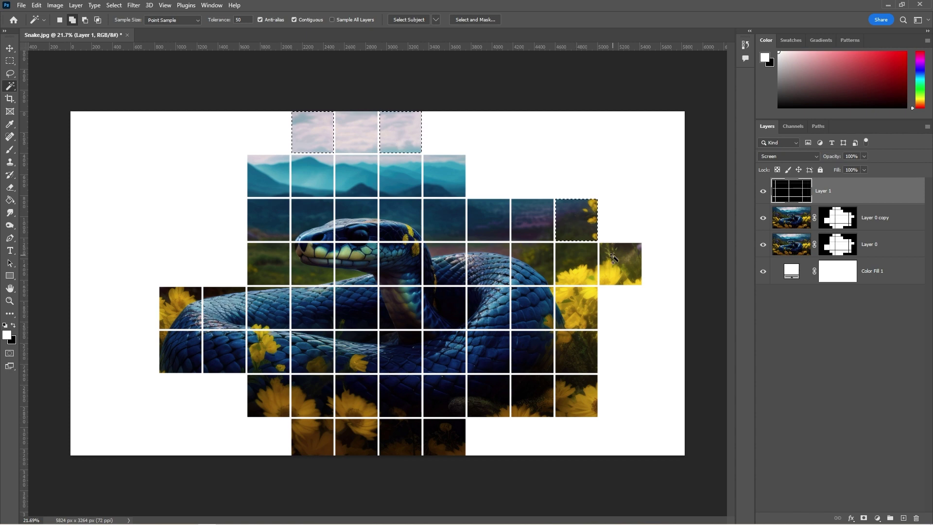
click(619, 266)
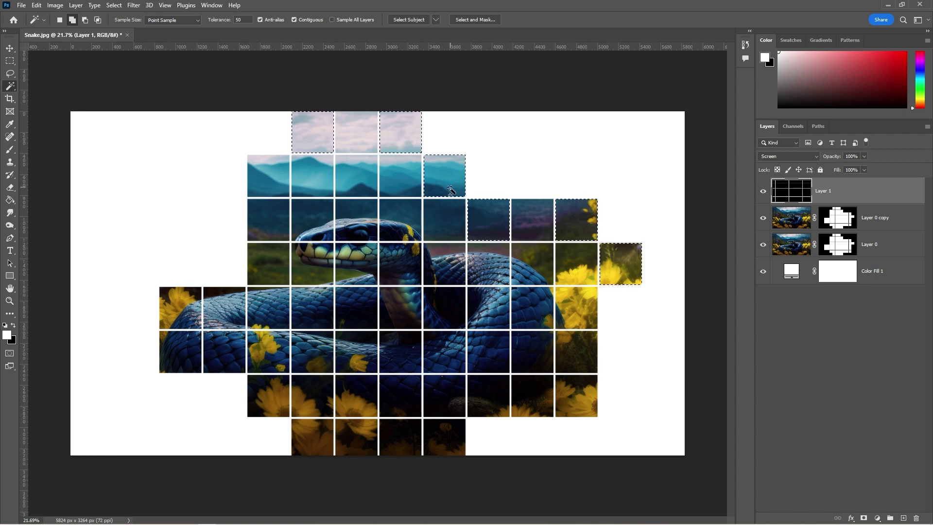
- Add snake-body, lower-left, bottom-row and right flower tiles, then target Layer 0 copy's mask
click(269, 307)
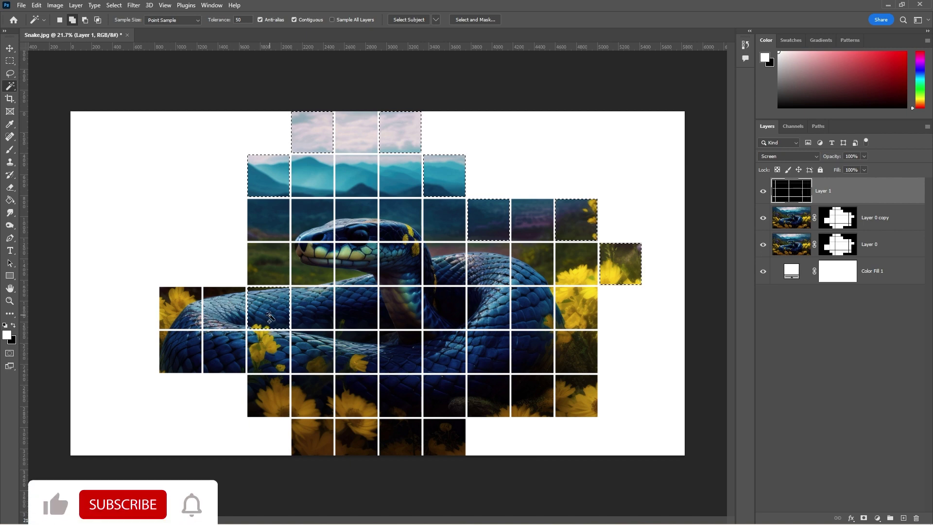
click(181, 352)
click(356, 436)
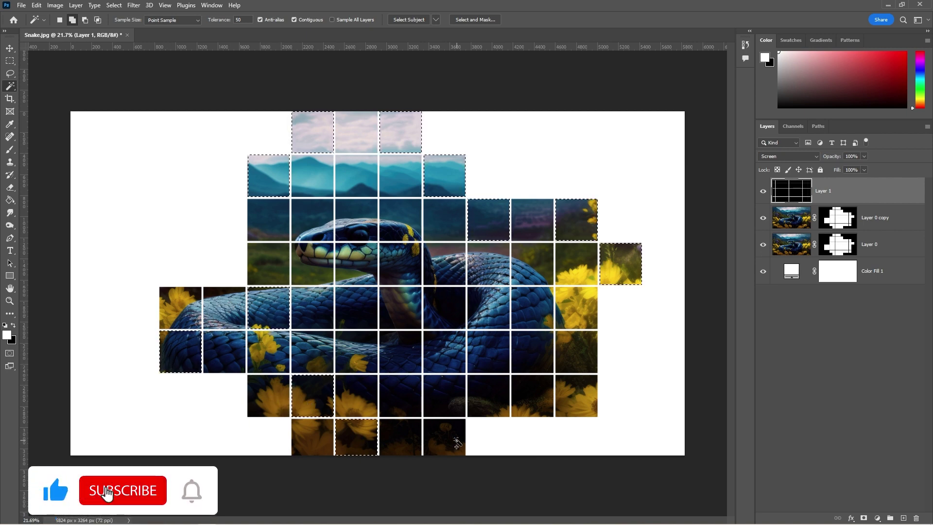
click(444, 436)
click(488, 395)
click(576, 395)
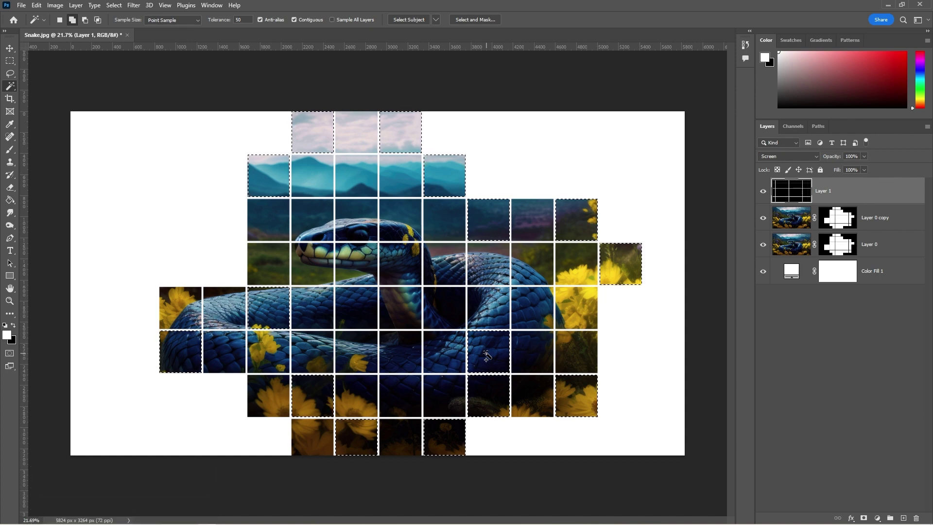
click(836, 219)
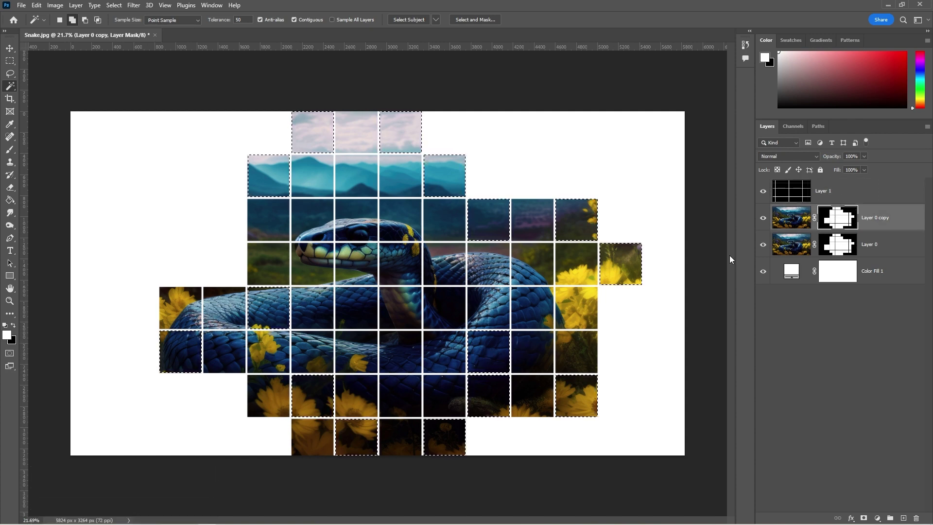
- Paint black with the Brush over the selected tiles on Layer 0 copy's mask to fade them
key(b)
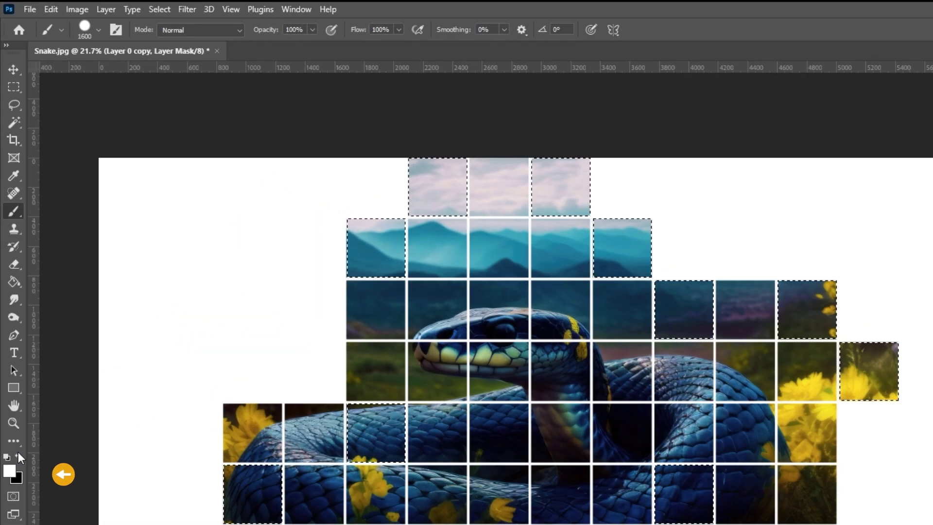
click(18, 456)
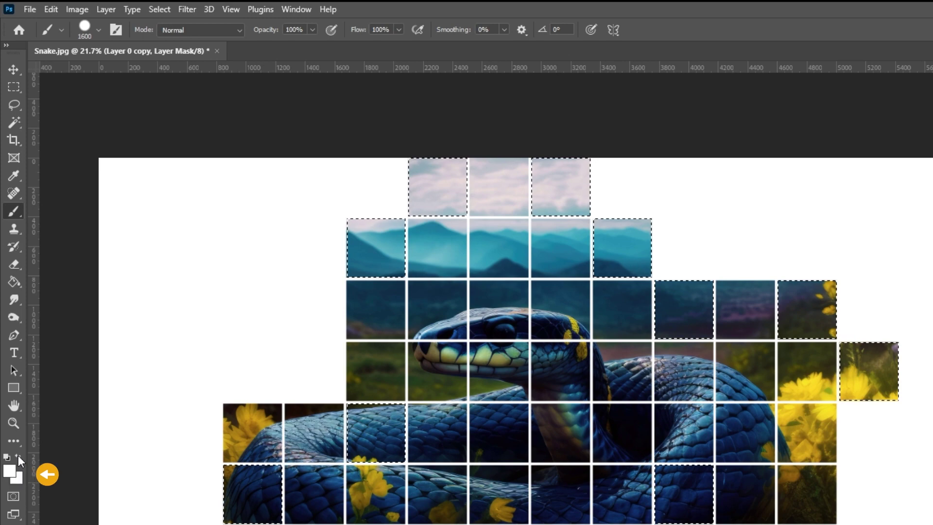
mouse_move(359, 296)
mouse_down()
mouse_move(399, 267)
mouse_move(552, 230)
mouse_move(503, 236)
mouse_move(625, 243)
mouse_move(687, 302)
mouse_move(684, 293)
mouse_move(568, 293)
mouse_move(561, 369)
mouse_move(494, 382)
mouse_move(456, 377)
mouse_move(395, 403)
mouse_move(309, 405)
mouse_move(200, 336)
mouse_move(195, 318)
mouse_move(238, 301)
mouse_move(301, 213)
mouse_move(358, 192)
mouse_move(403, 221)
mouse_move(456, 281)
mouse_up()
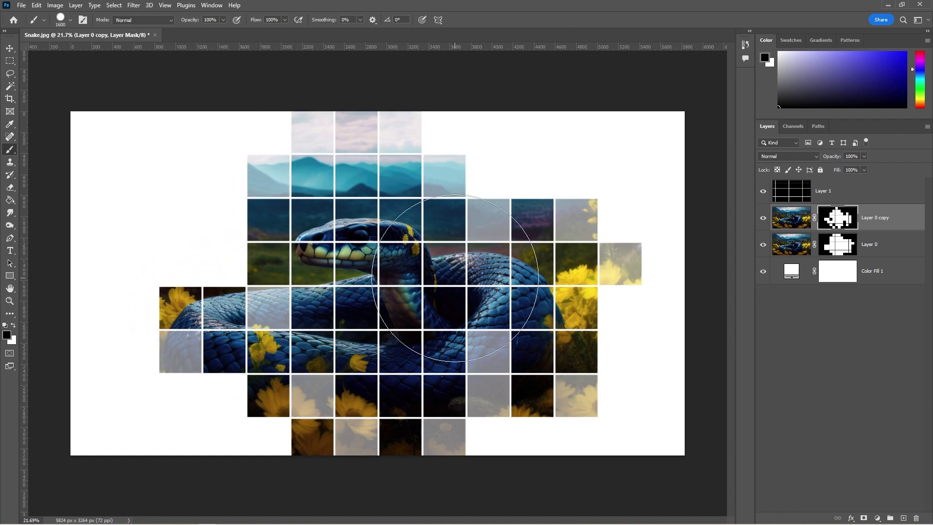